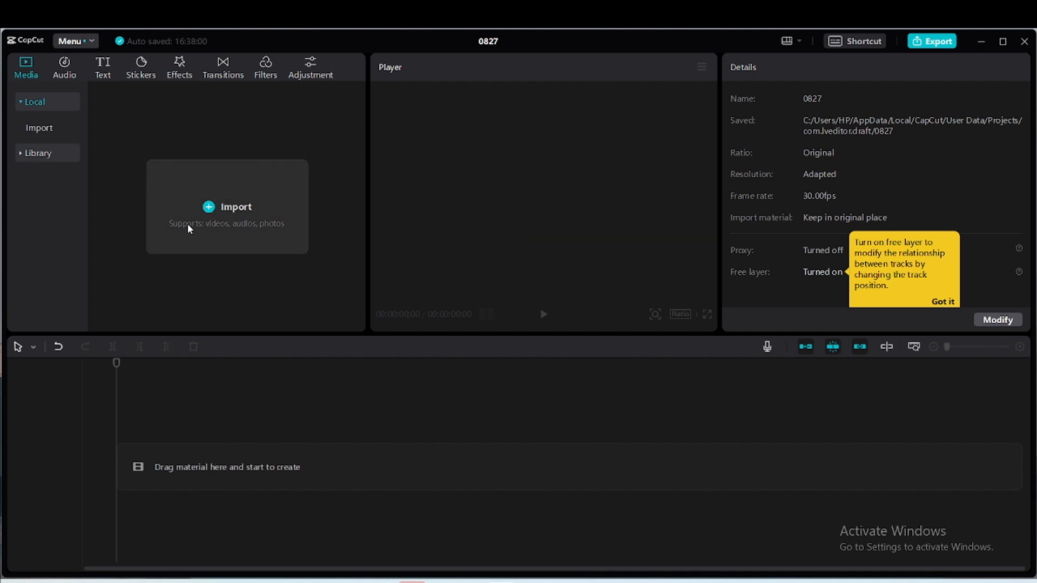
Step: Import video_2024-08-27_06-23-10.mp4 from the Downloads folder and place it at the start of the timeline
{"action": "left_click", "coordinate": [214, 206]}
{"action": "left_click", "coordinate": [190, 170]}
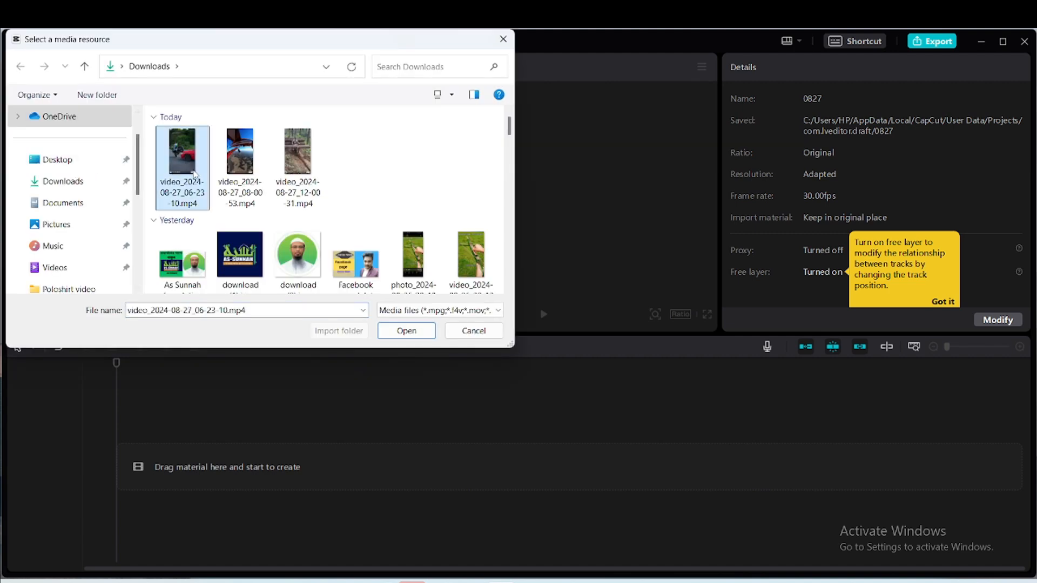
{"action": "left_click", "coordinate": [401, 336]}
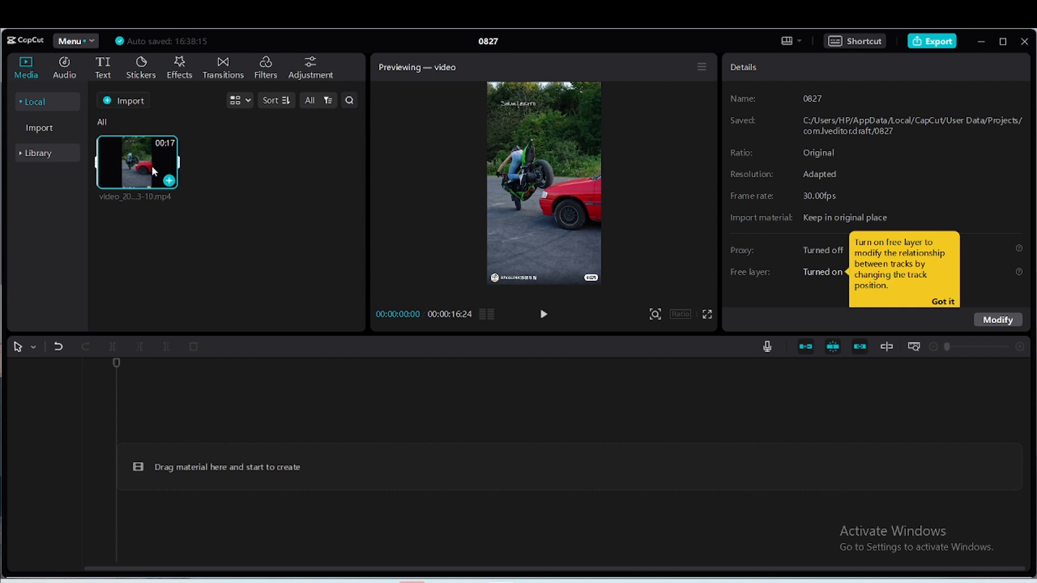
{"action": "left_click_drag", "start_coordinate": [153, 172], "coordinate": [165, 475]}
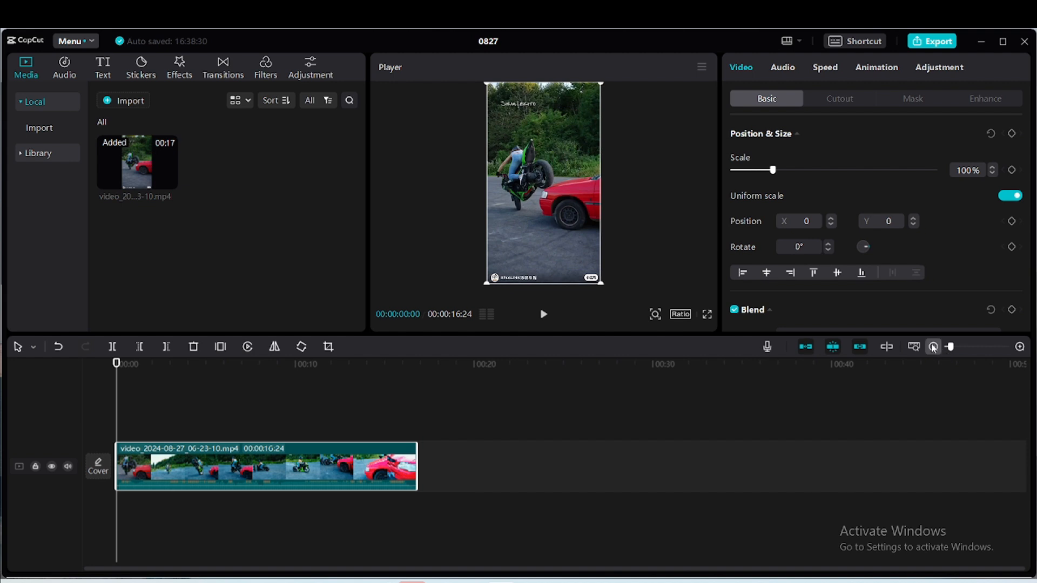
Step: Magnify the timeline and the player preview slightly to examine the imported clip
{"action": "left_click", "coordinate": [1018, 349]}
{"action": "left_click", "coordinate": [1018, 348]}
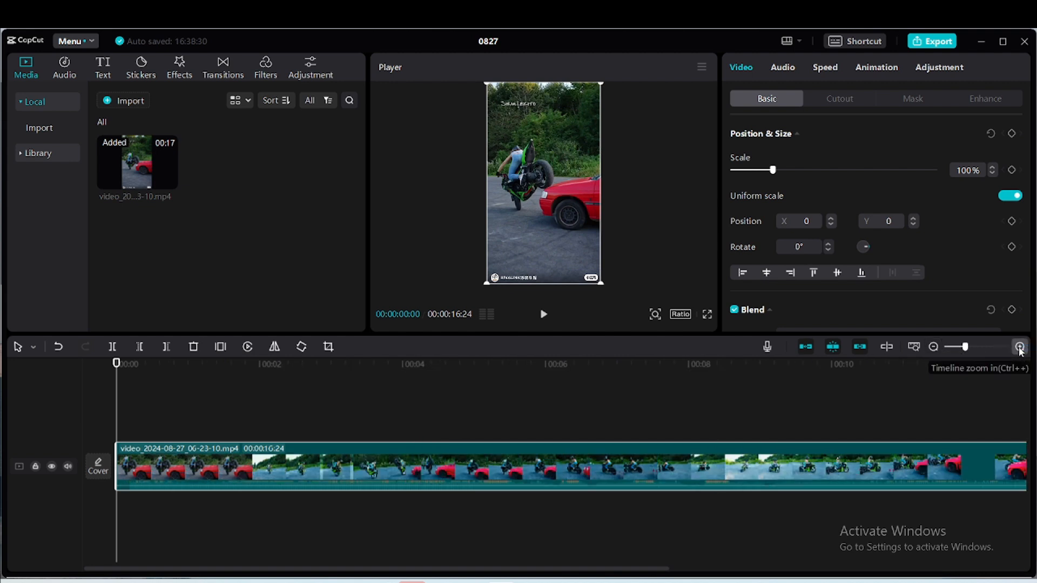
{"action": "left_click", "coordinate": [933, 348]}
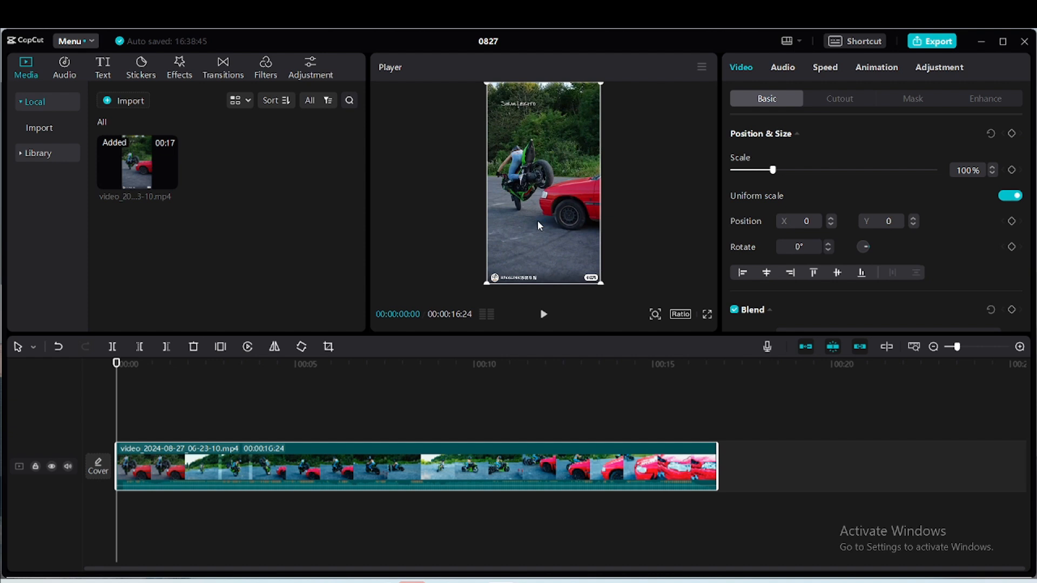
{"action": "left_click", "coordinate": [665, 314]}
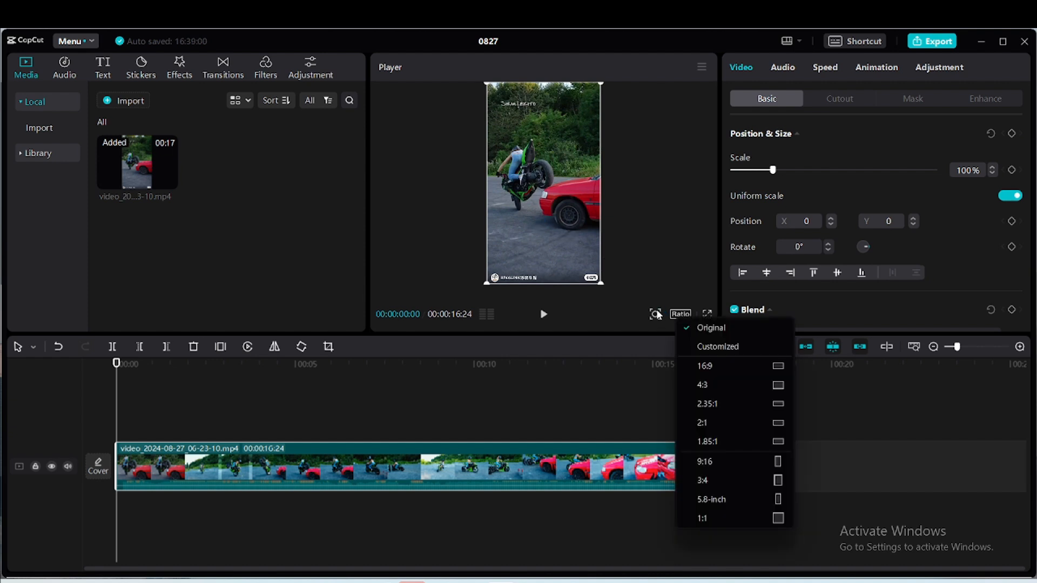
{"action": "left_click", "coordinate": [656, 311]}
{"action": "left_click", "coordinate": [656, 313]}
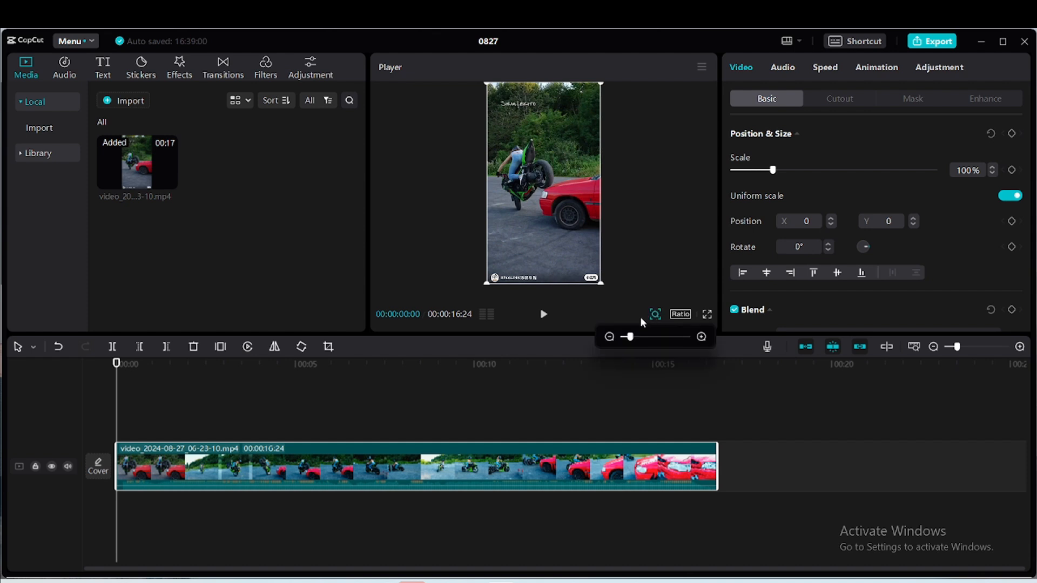
{"action": "left_click", "coordinate": [700, 337]}
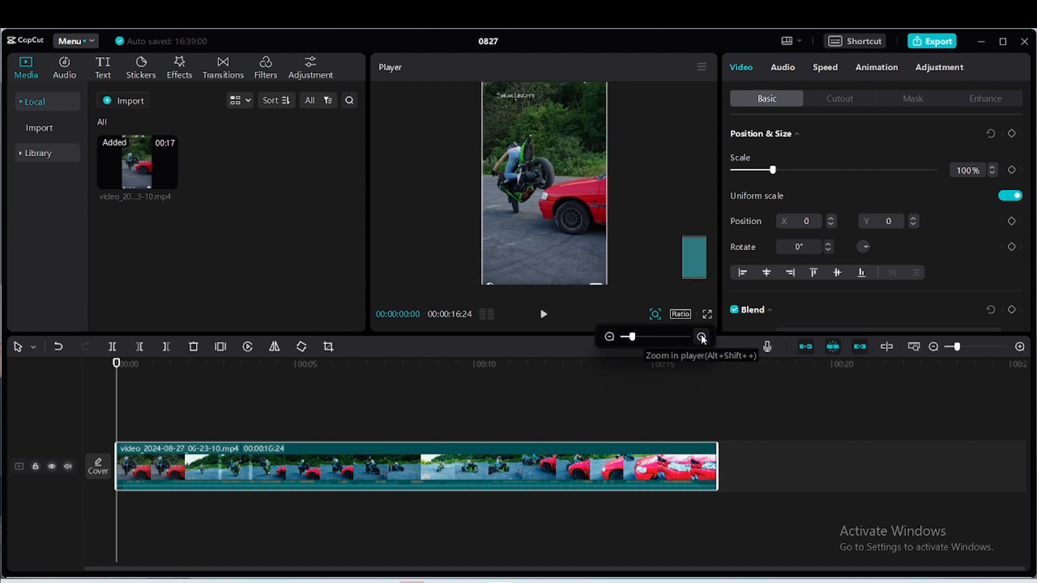
{"action": "left_click", "coordinate": [701, 337]}
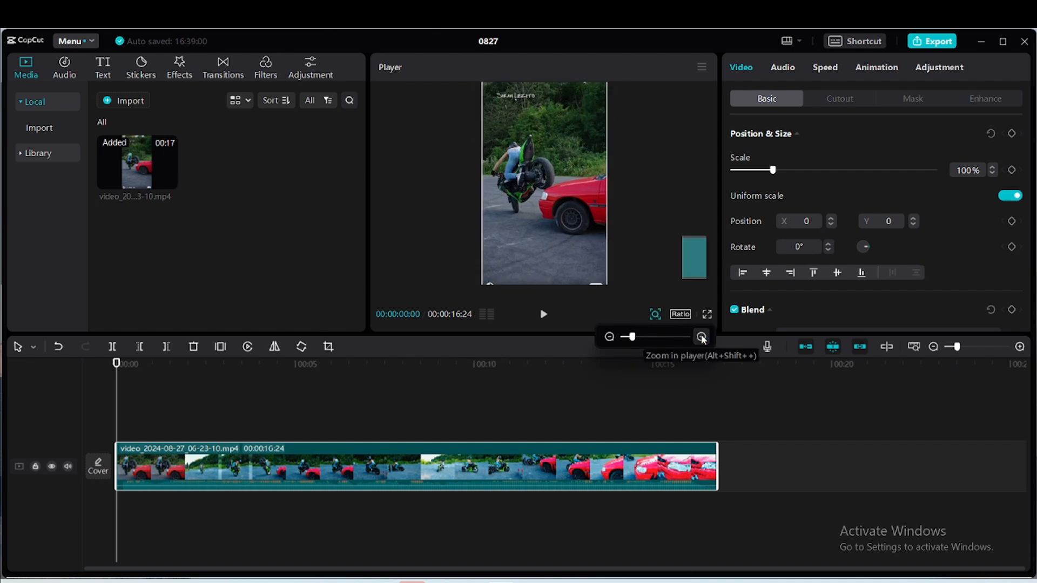
{"action": "left_click", "coordinate": [610, 337]}
{"action": "left_click", "coordinate": [610, 337]}
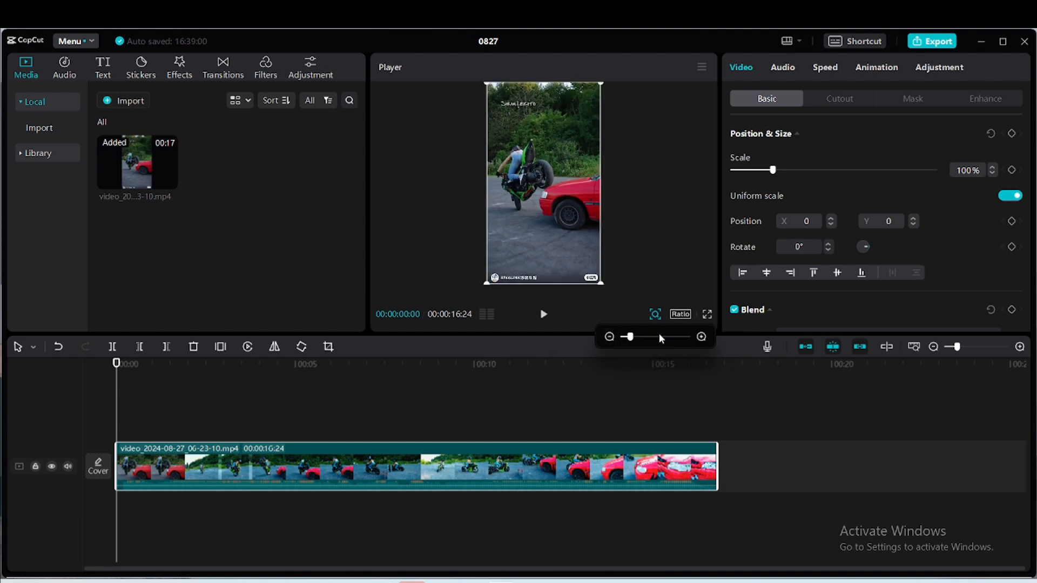
{"action": "left_click", "coordinate": [702, 337]}
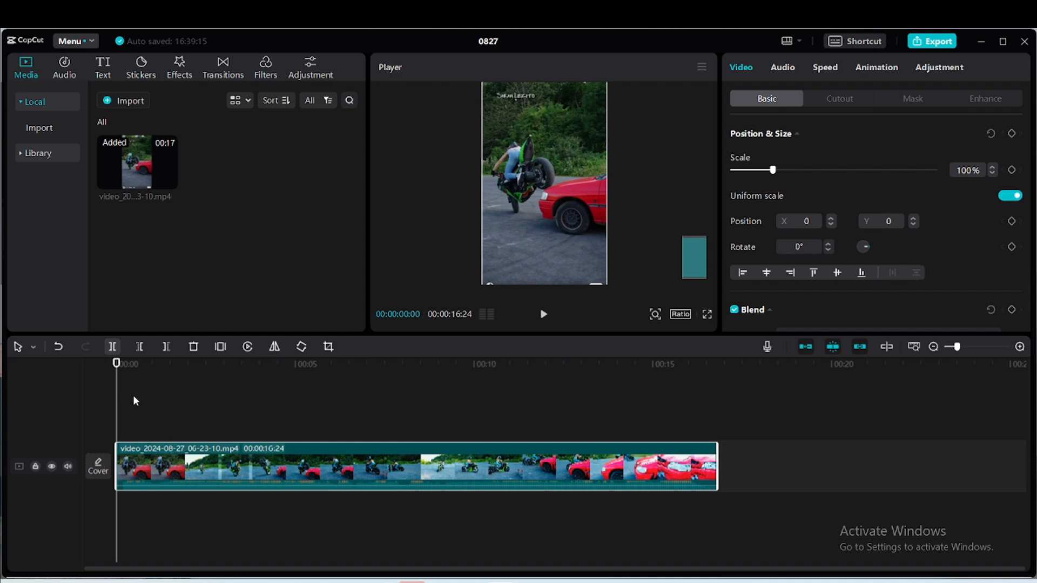
Step: Split the clip at 00:00:00:21 and delete the short opening piece
{"action": "left_click", "coordinate": [145, 420]}
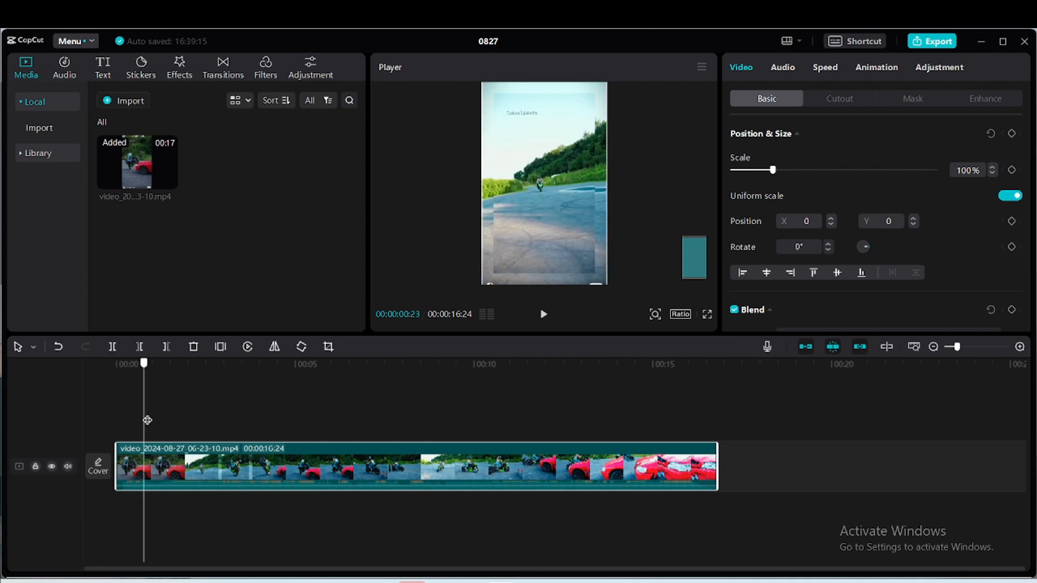
{"action": "left_click", "coordinate": [152, 420]}
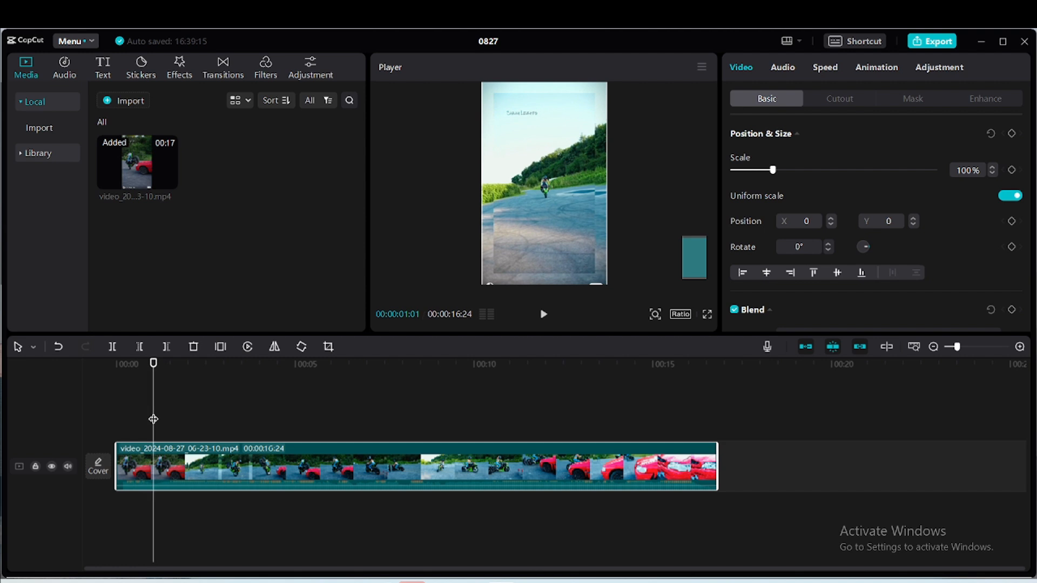
{"action": "left_click", "coordinate": [136, 419]}
{"action": "left_click", "coordinate": [138, 420]}
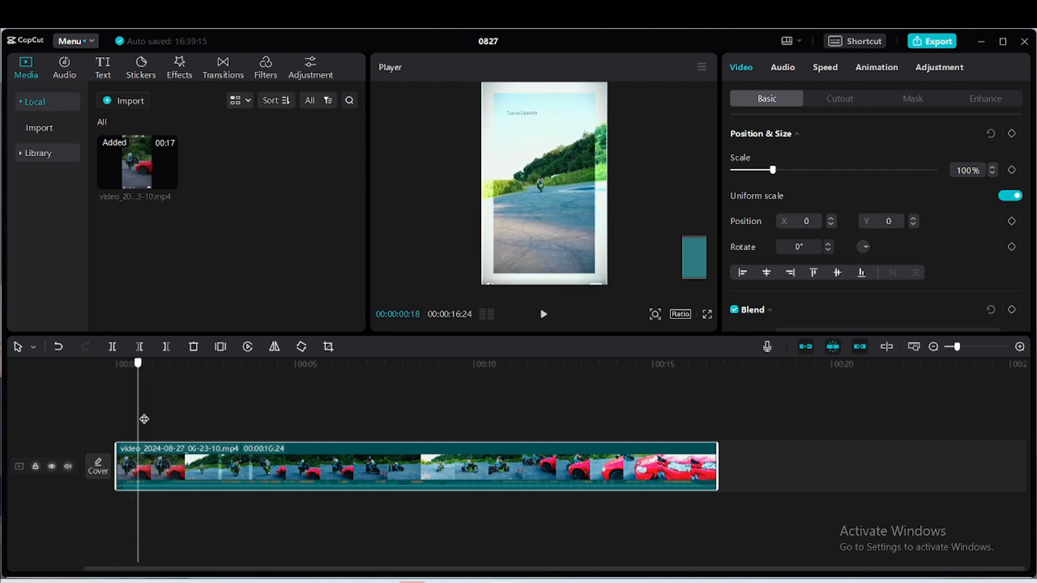
{"action": "left_click", "coordinate": [154, 419]}
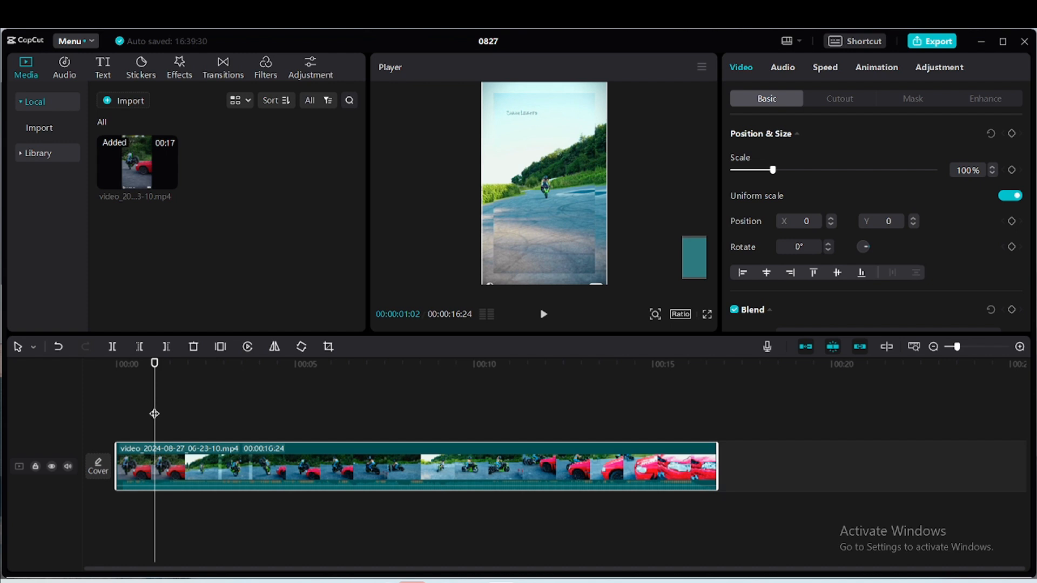
{"action": "left_click_drag", "start_coordinate": [154, 414], "coordinate": [142, 409]}
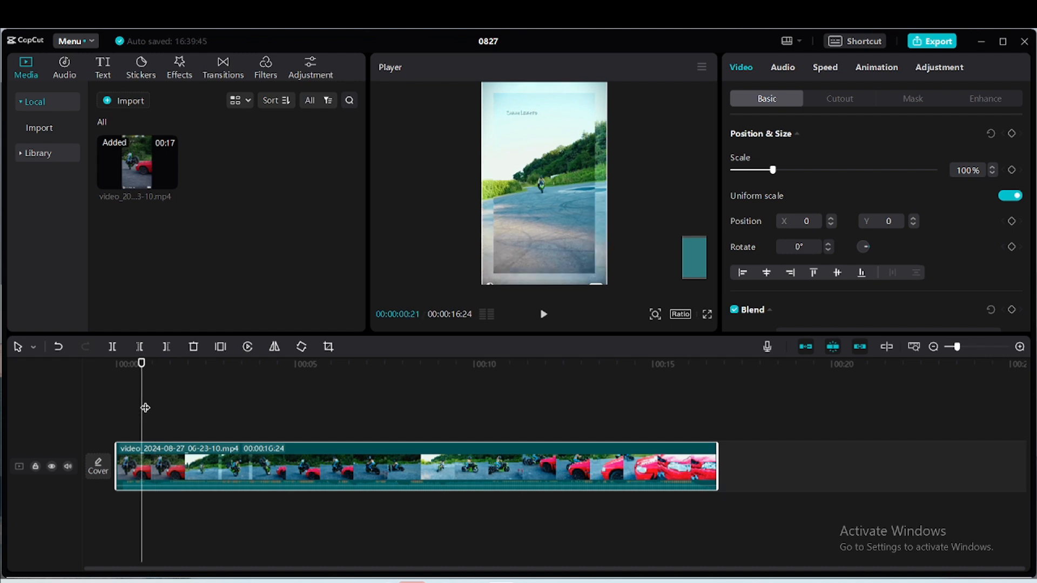
{"action": "left_click", "coordinate": [112, 346]}
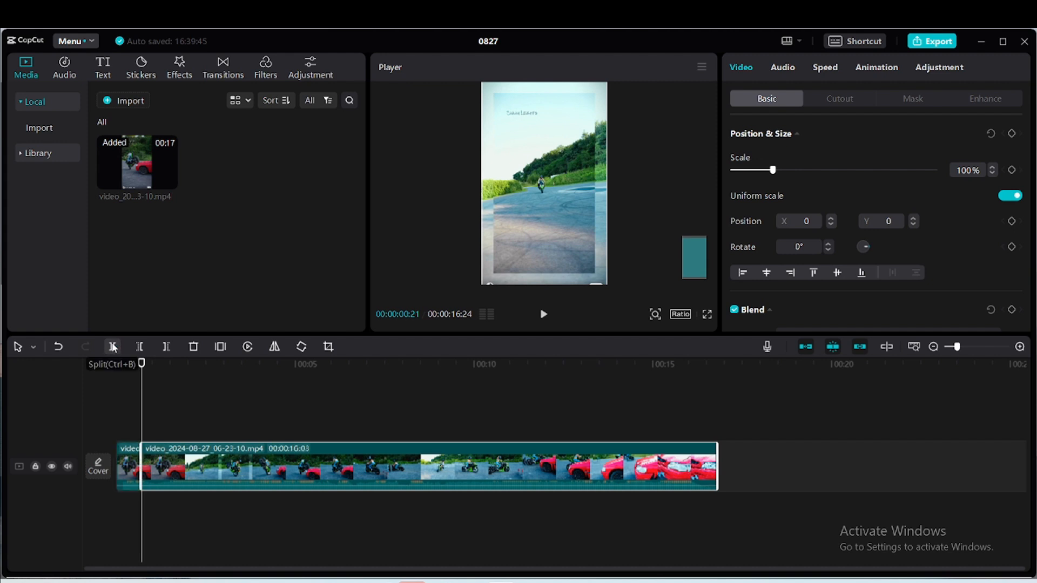
{"action": "left_click", "coordinate": [136, 465]}
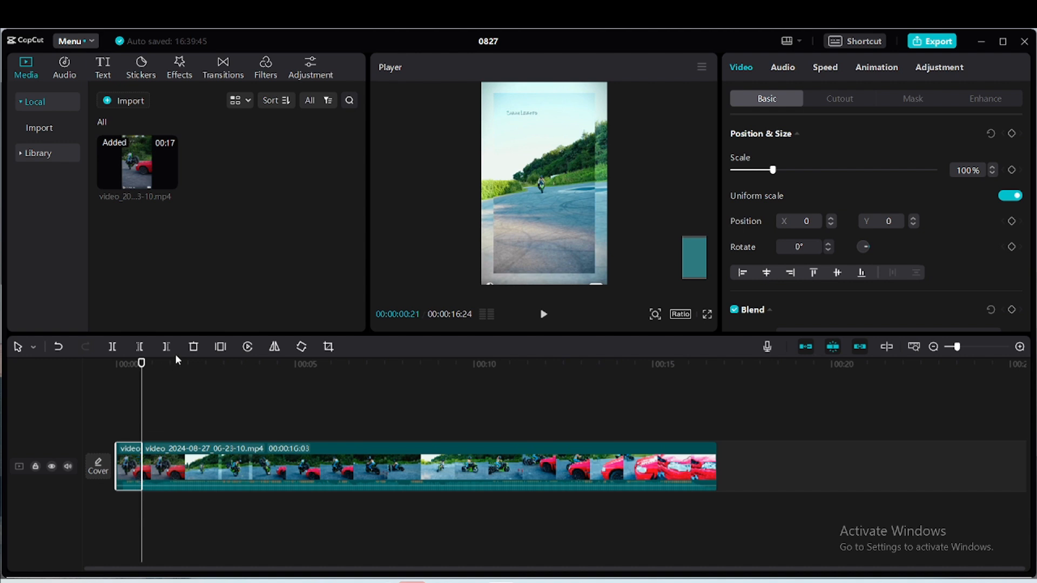
{"action": "left_click", "coordinate": [193, 347]}
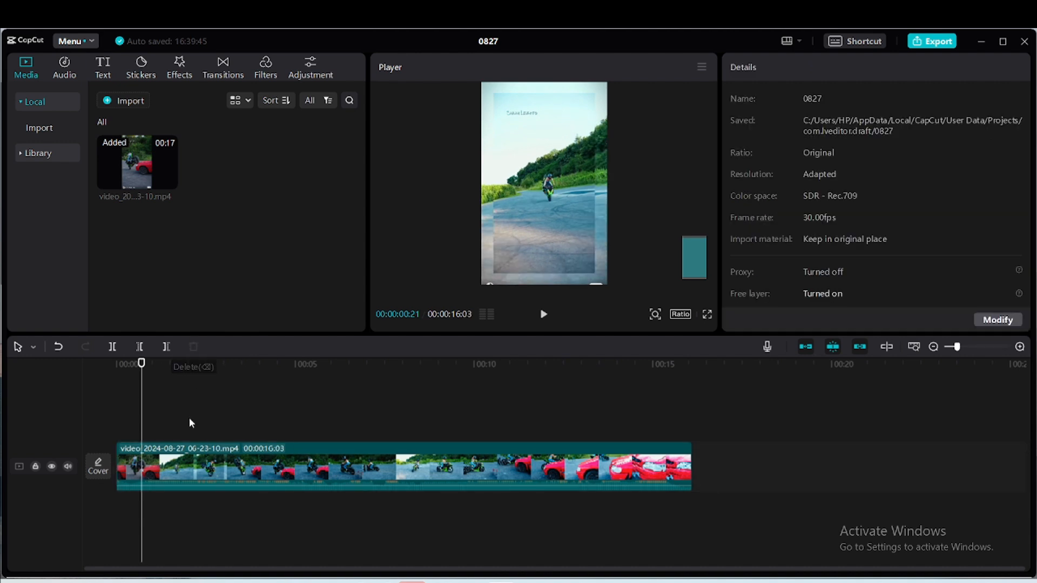
Step: Cut out the middle section of the clip between 00:00:06:13 and 00:00:07:17
{"action": "left_click", "coordinate": [128, 426]}
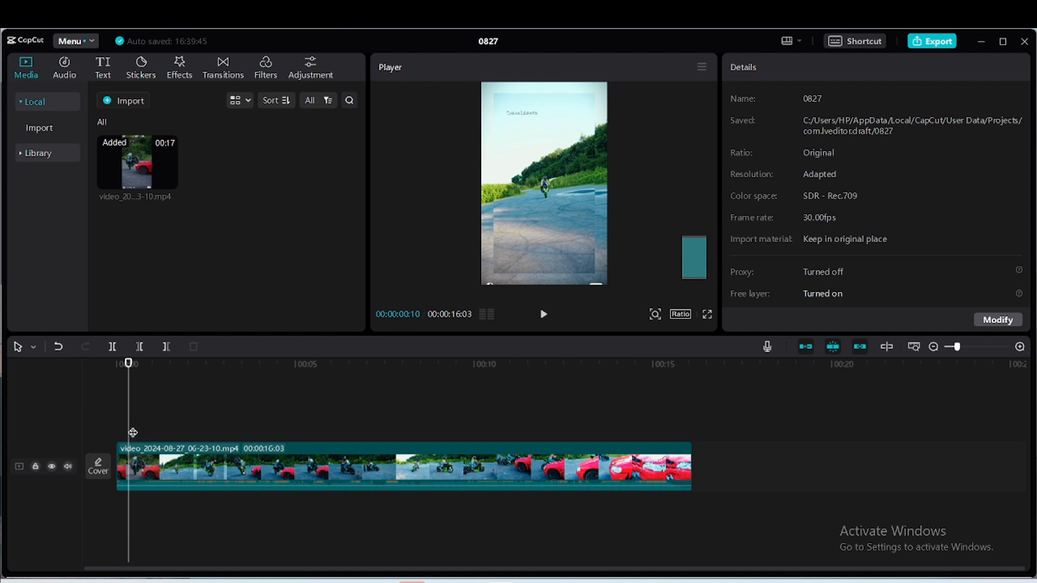
{"action": "left_click", "coordinate": [346, 405]}
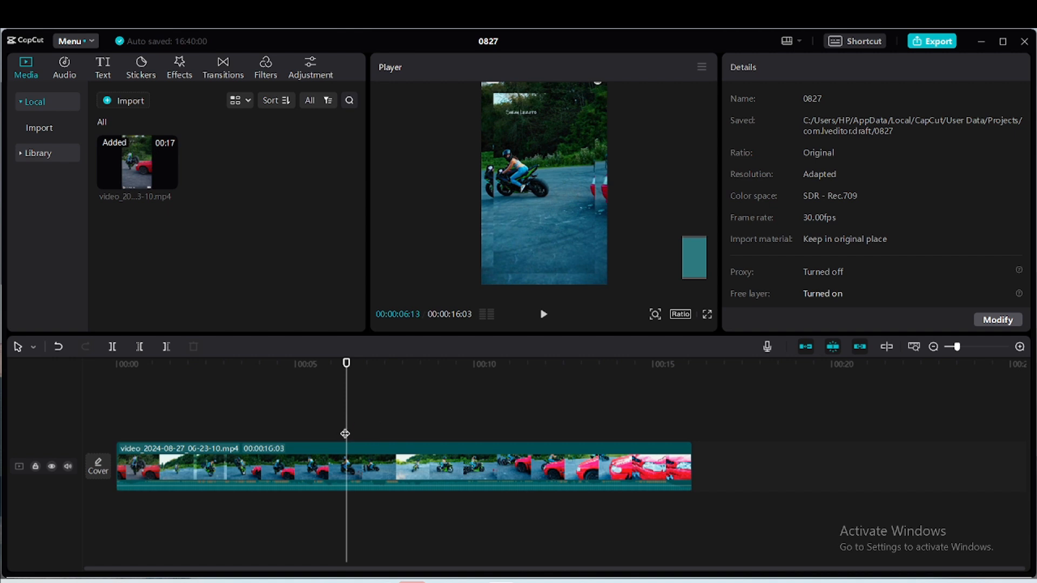
{"action": "left_click", "coordinate": [110, 348]}
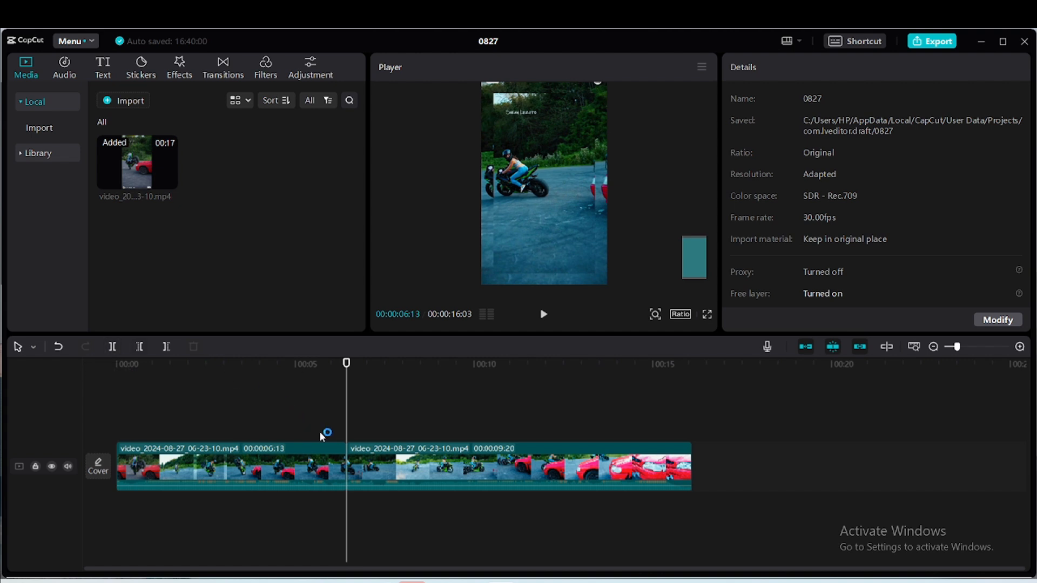
{"action": "left_click_drag", "start_coordinate": [348, 424], "coordinate": [387, 426]}
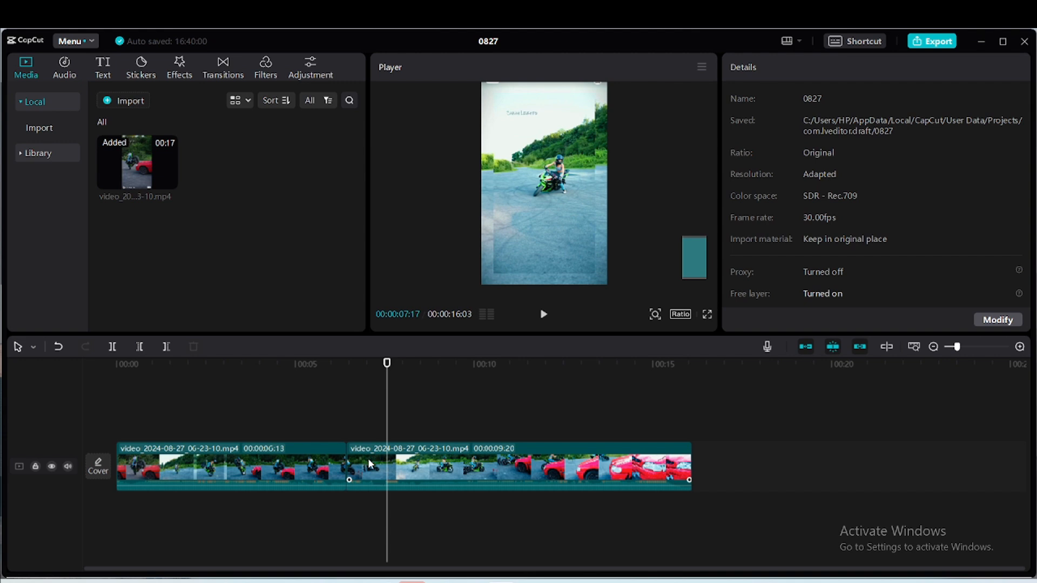
{"action": "left_click", "coordinate": [112, 347]}
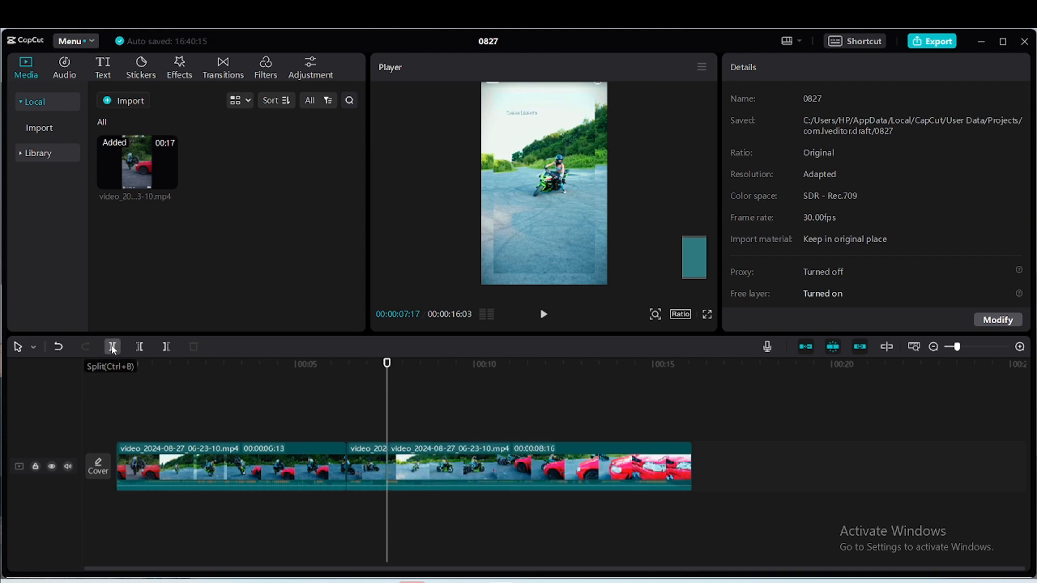
{"action": "left_click", "coordinate": [365, 475]}
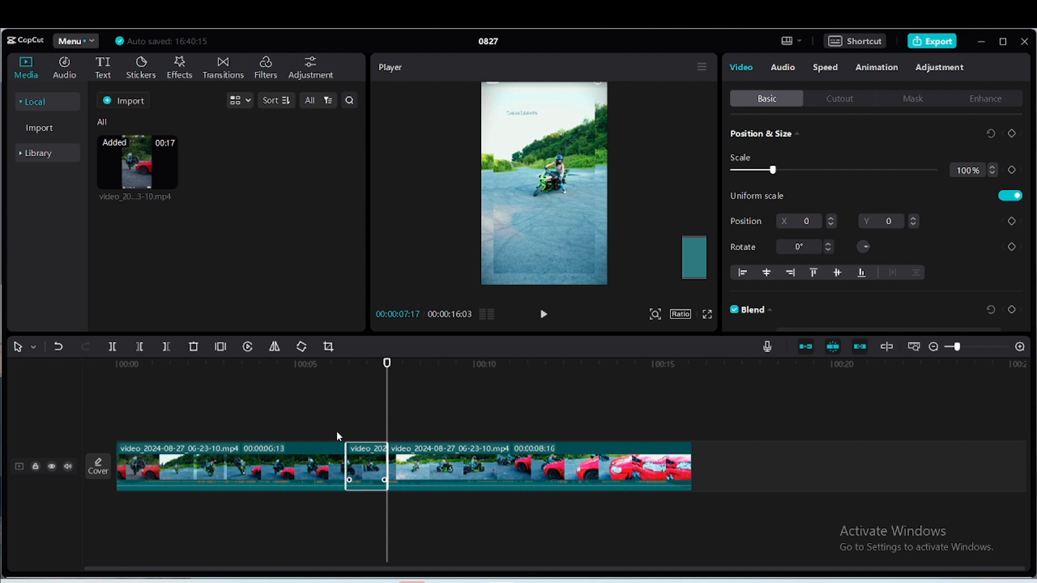
{"action": "left_click", "coordinate": [193, 347]}
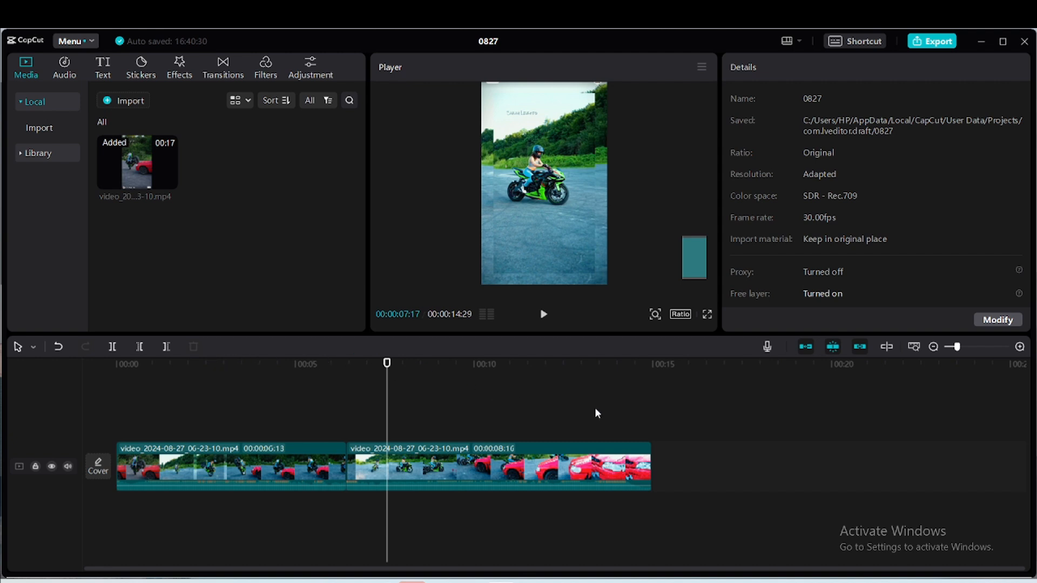
Step: Split the second clip at 00:00:14:00 and delete the leftover piece at its end
{"action": "left_click", "coordinate": [616, 412]}
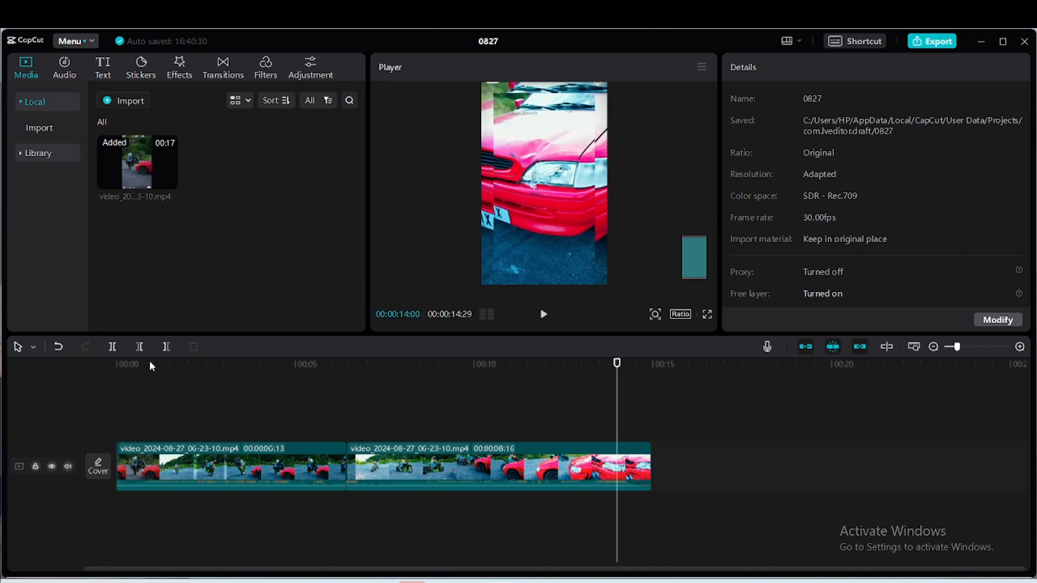
{"action": "left_click", "coordinate": [114, 347]}
{"action": "left_click", "coordinate": [643, 473]}
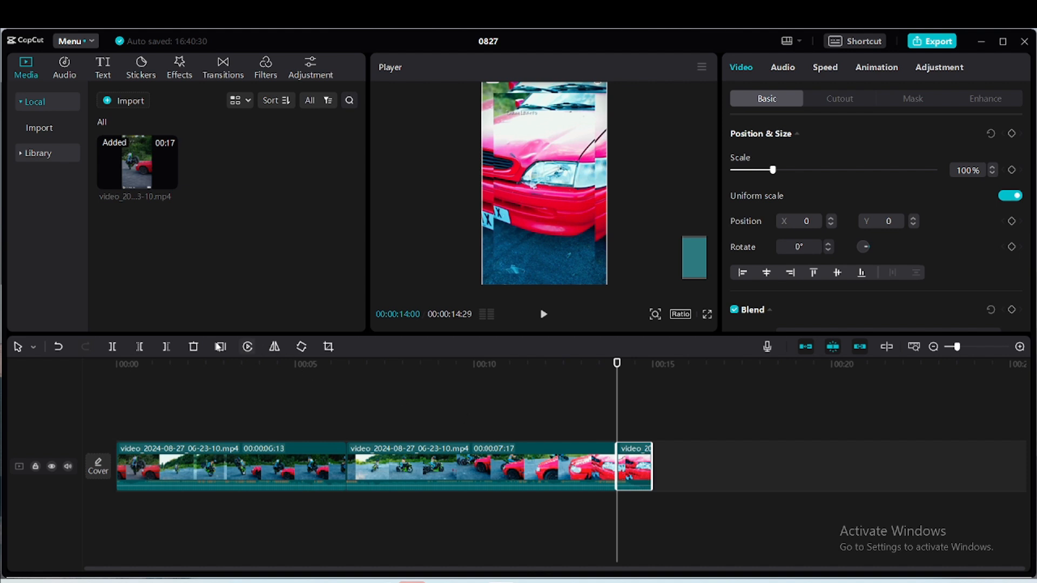
{"action": "left_click", "coordinate": [190, 342]}
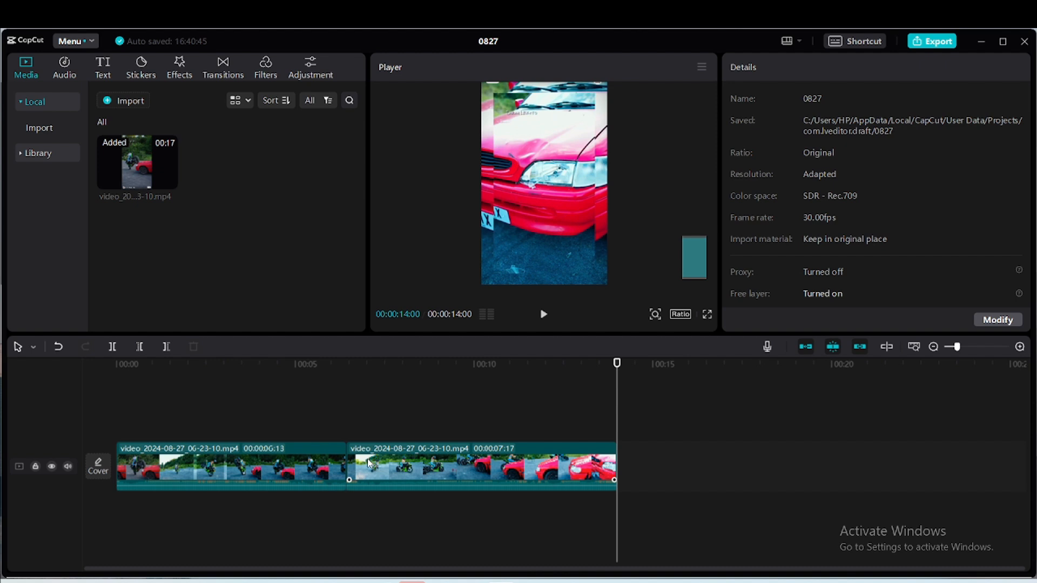
Step: Select both clips on the timeline and raise their audio volume to 18.3 dB
{"action": "left_click", "coordinate": [409, 467]}
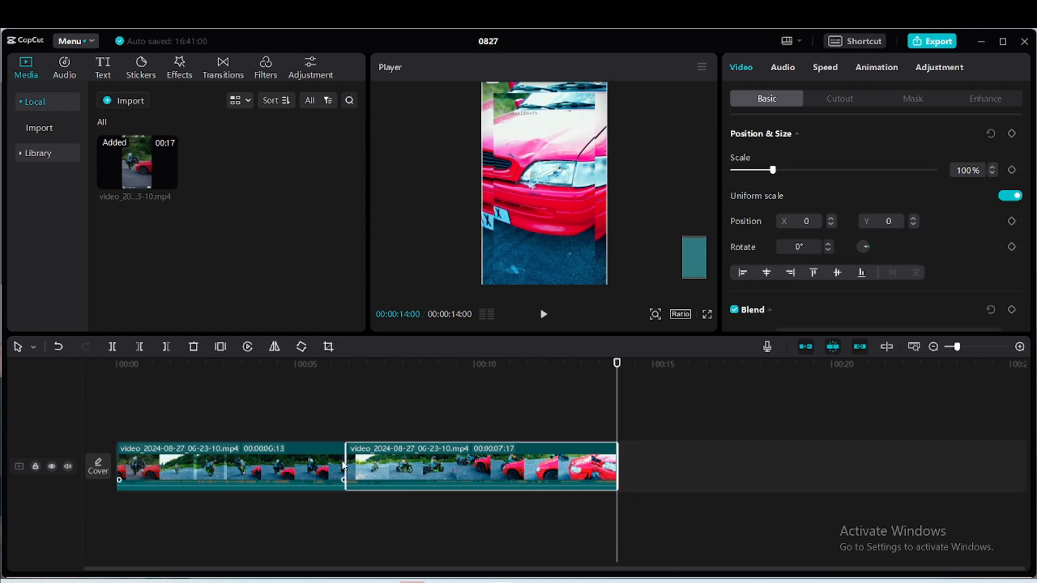
{"action": "left_click", "coordinate": [672, 456]}
{"action": "left_click_drag", "start_coordinate": [669, 431], "coordinate": [248, 491]}
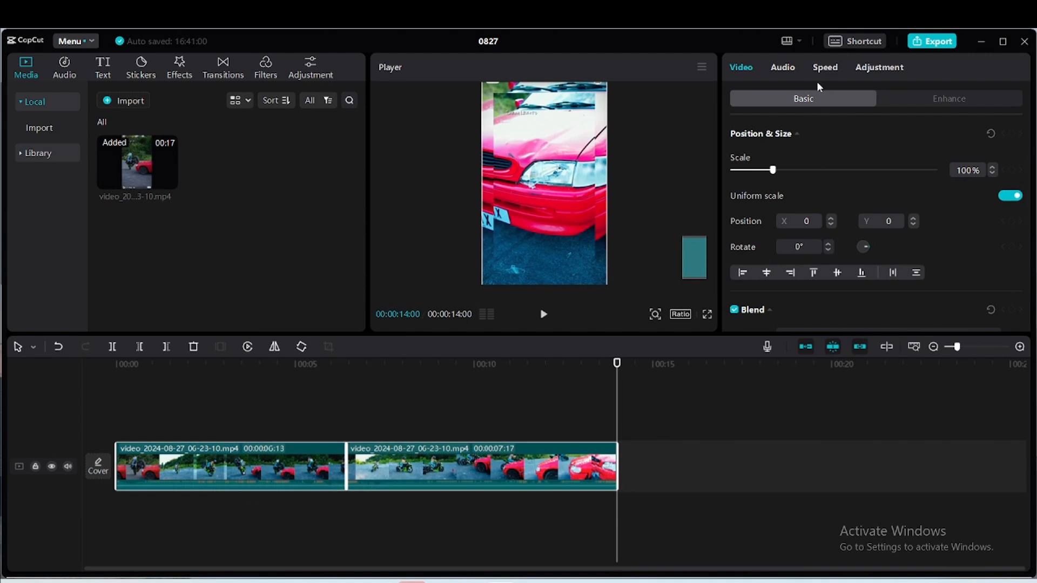
{"action": "left_click", "coordinate": [782, 69]}
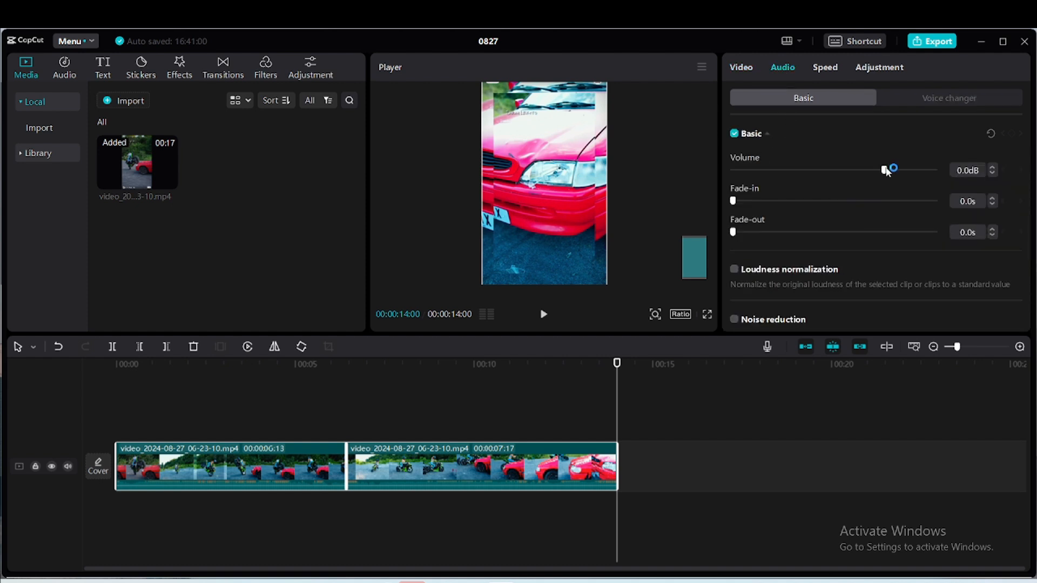
{"action": "left_click_drag", "start_coordinate": [885, 170], "coordinate": [930, 170]}
{"action": "left_click", "coordinate": [751, 202]}
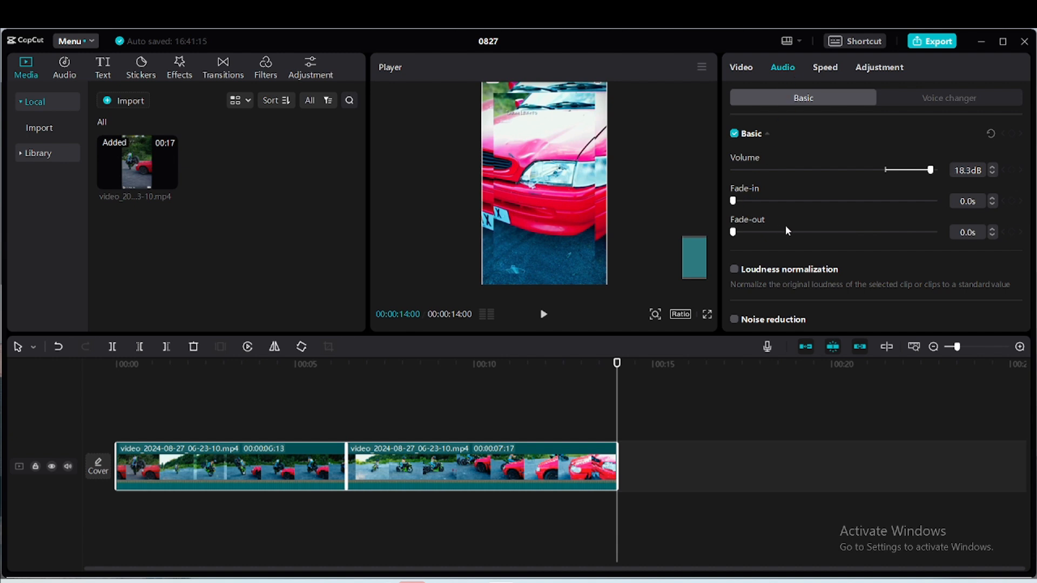
Step: Turn on noise reduction for the audio of both selected clips
{"action": "scroll", "coordinate": [785, 225], "scroll_direction": "down", "scroll_amount": 2}
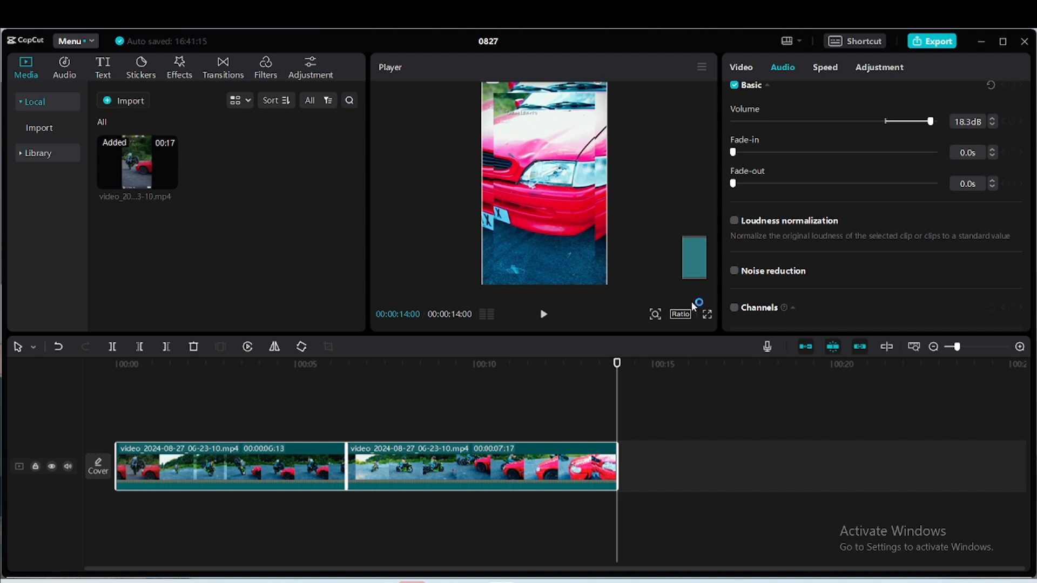
{"action": "left_click", "coordinate": [725, 291]}
{"action": "left_click", "coordinate": [733, 272]}
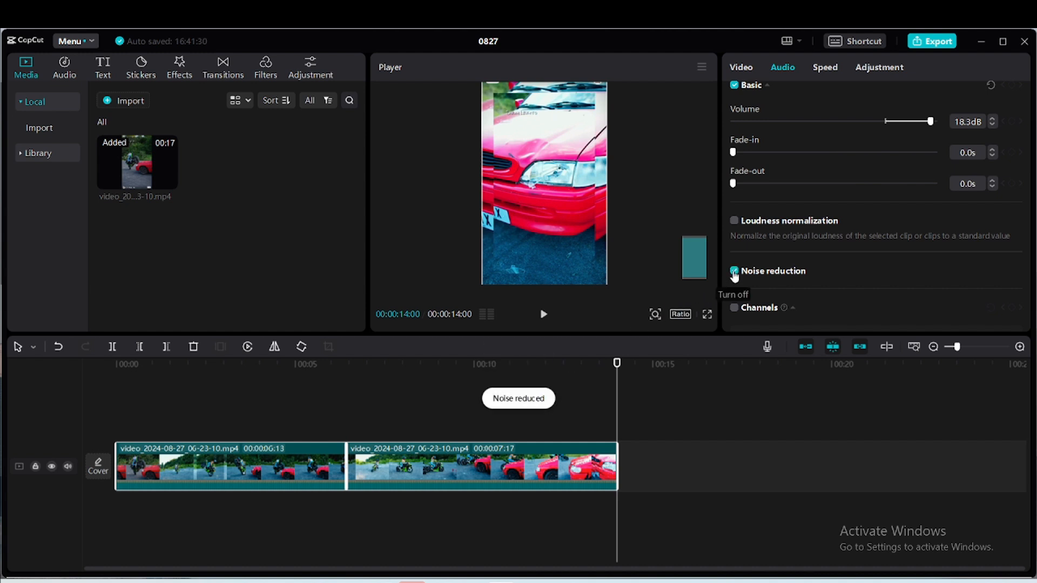
Step: Add a default text at the start of the timeline and extend it to the end of the video at 00:00:14:00
{"action": "left_click", "coordinate": [505, 407]}
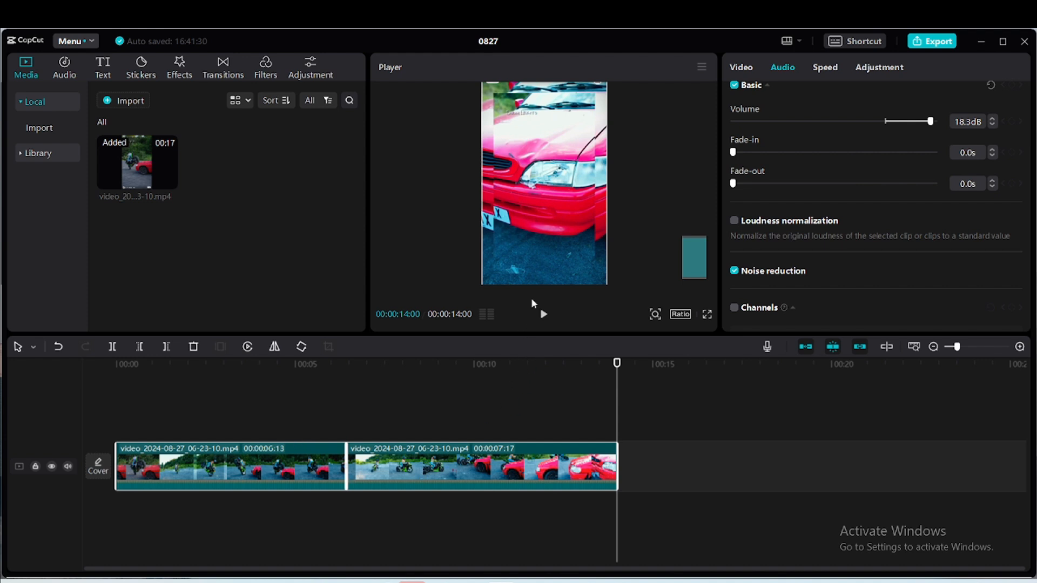
{"action": "left_click", "coordinate": [102, 66]}
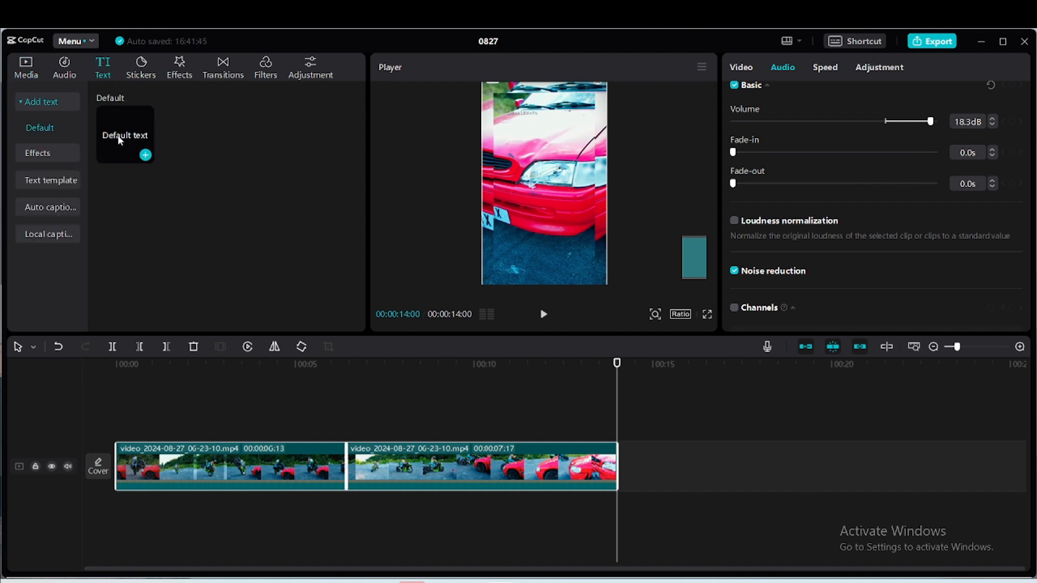
{"action": "left_click", "coordinate": [136, 138]}
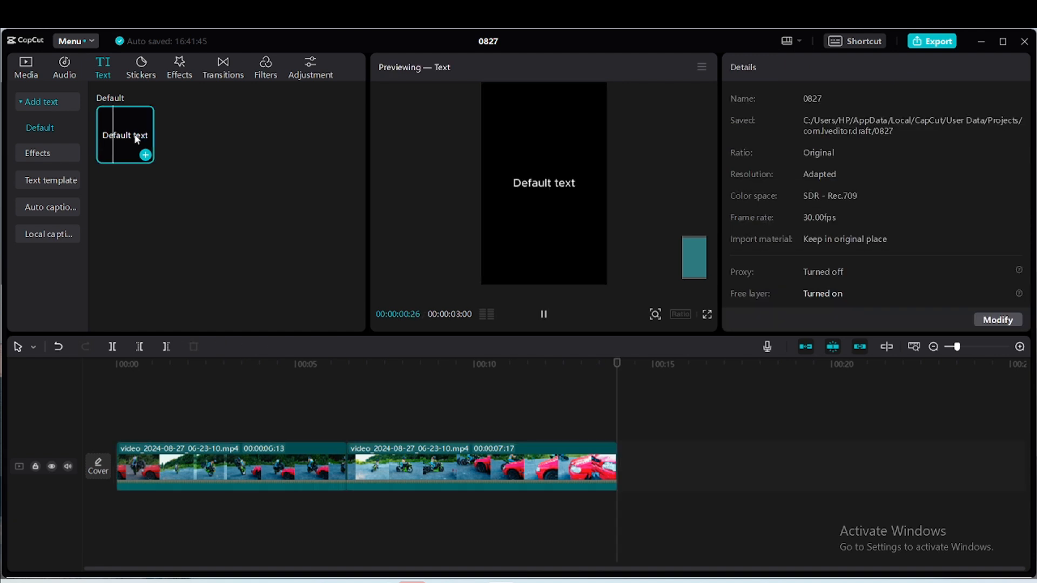
{"action": "left_click_drag", "start_coordinate": [121, 131], "coordinate": [149, 415]}
{"action": "left_click_drag", "start_coordinate": [143, 424], "coordinate": [130, 430]}
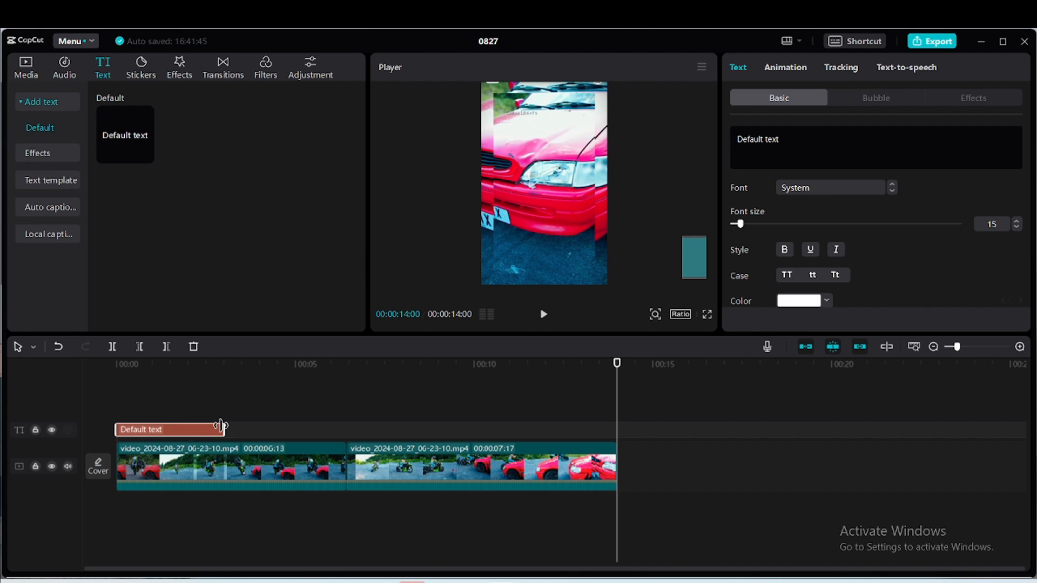
{"action": "left_click_drag", "start_coordinate": [222, 426], "coordinate": [618, 427]}
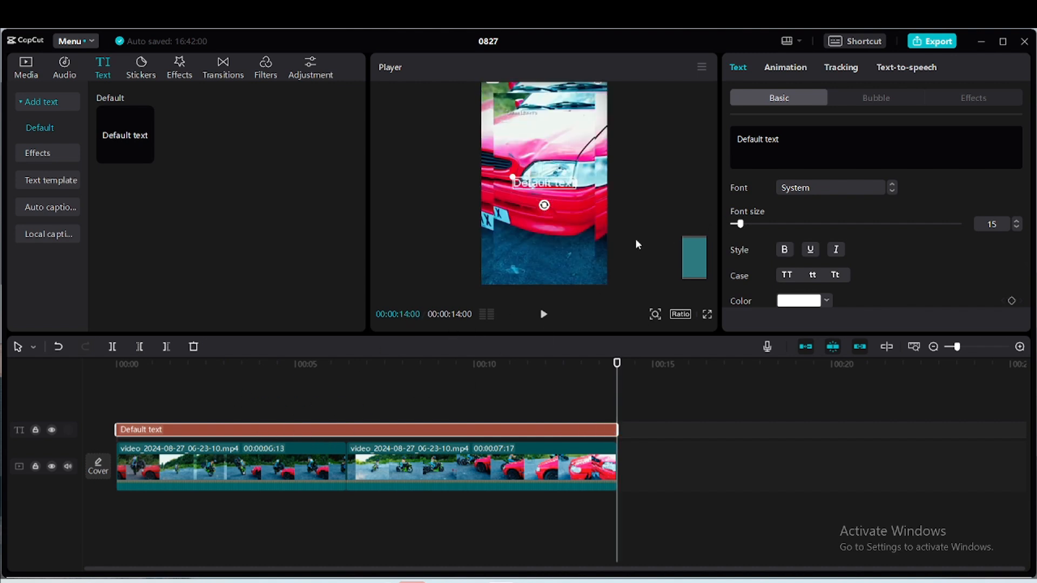
Step: Move the text to the lower part of the video frame and replace its wording with "zdlkfmndslk"
{"action": "left_click_drag", "start_coordinate": [570, 190], "coordinate": [553, 265]}
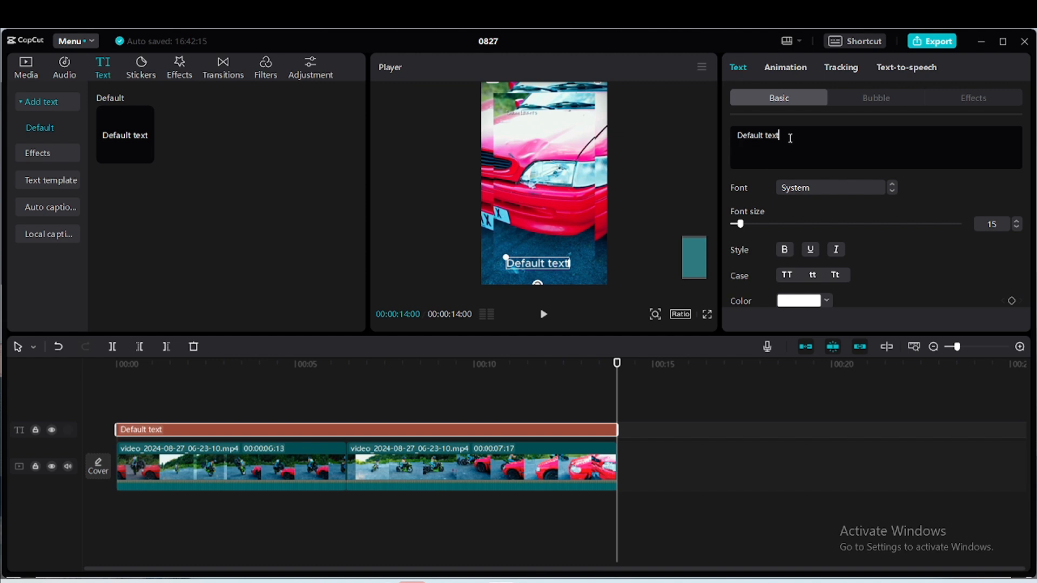
{"action": "left_click_drag", "start_coordinate": [789, 139], "coordinate": [735, 136]}
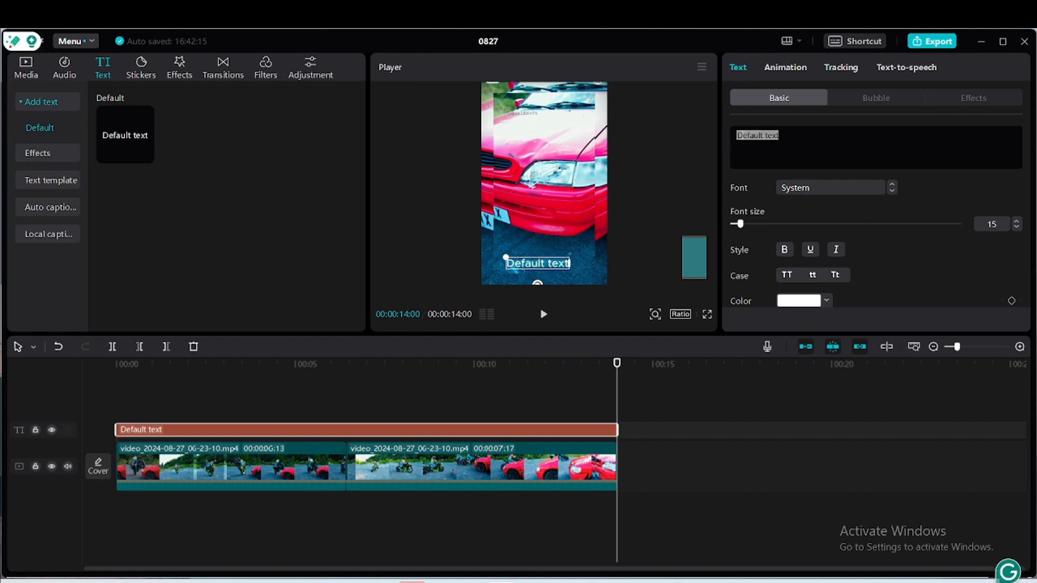
{"action": "type", "text": "zdlkfmndslk"}
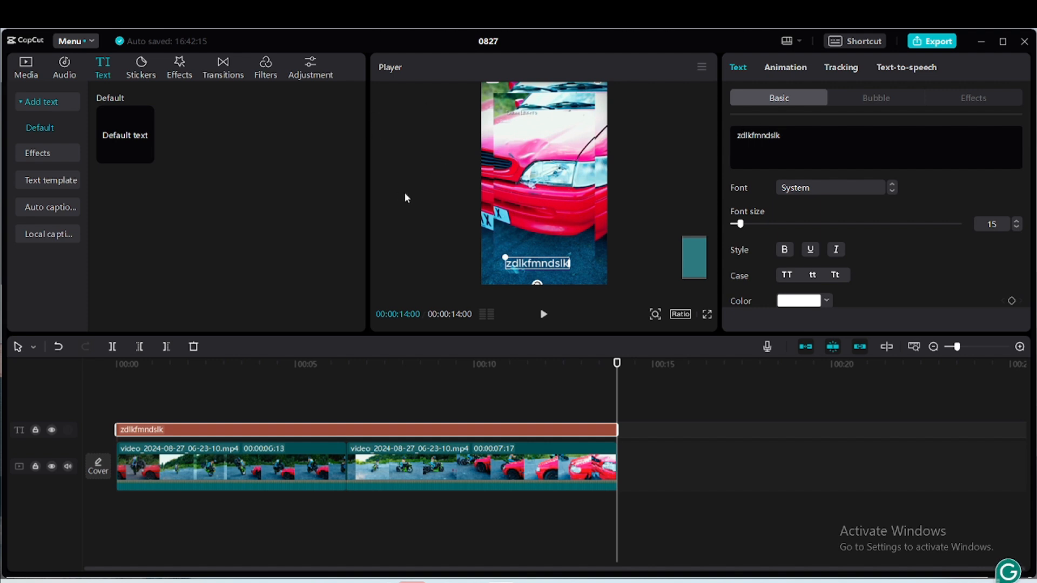
Step: Add the trending thumbs-up sticker over the whole video, scale it to 34% and place it in the frame's lower-right corner beside the text
{"action": "left_click", "coordinate": [142, 74]}
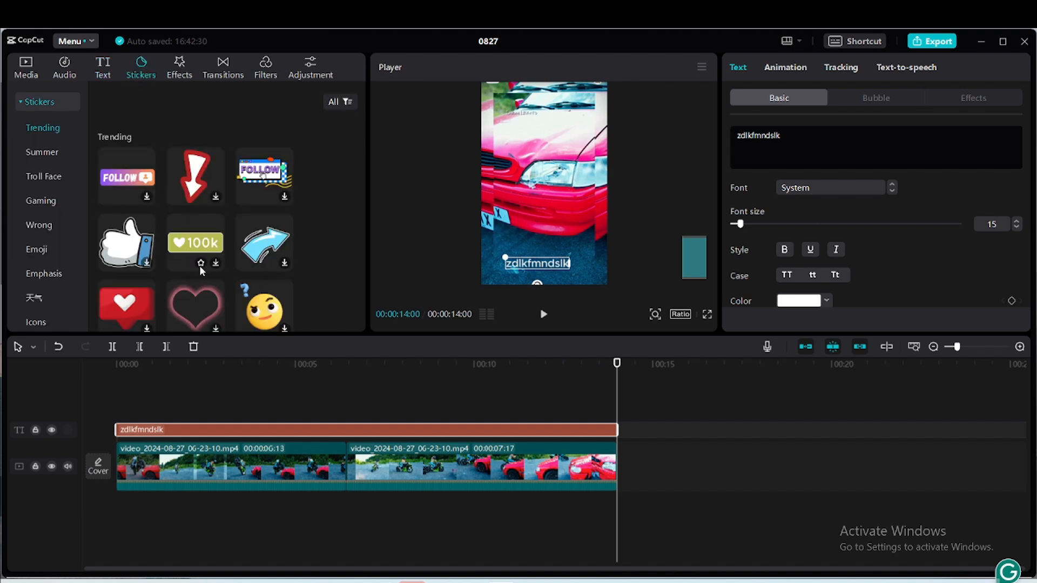
{"action": "scroll", "coordinate": [206, 267], "scroll_direction": "down", "scroll_amount": 1}
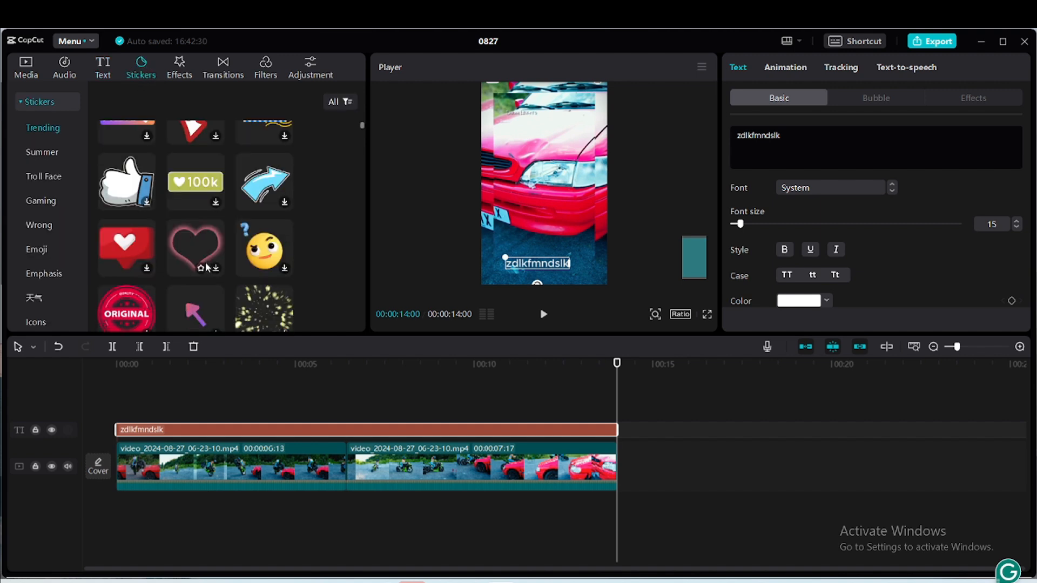
{"action": "left_click", "coordinate": [134, 186]}
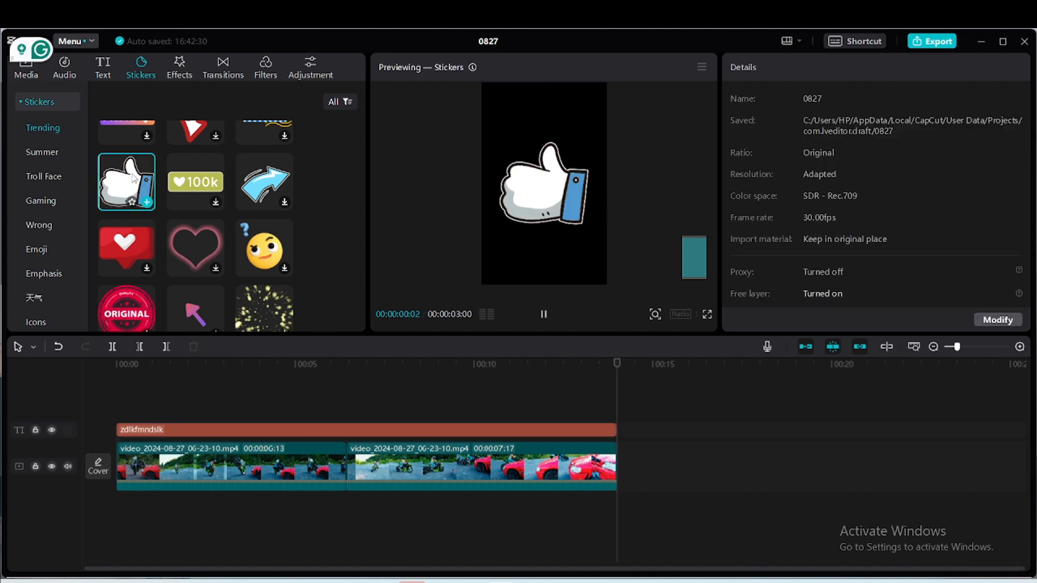
{"action": "left_click_drag", "start_coordinate": [132, 178], "coordinate": [132, 408]}
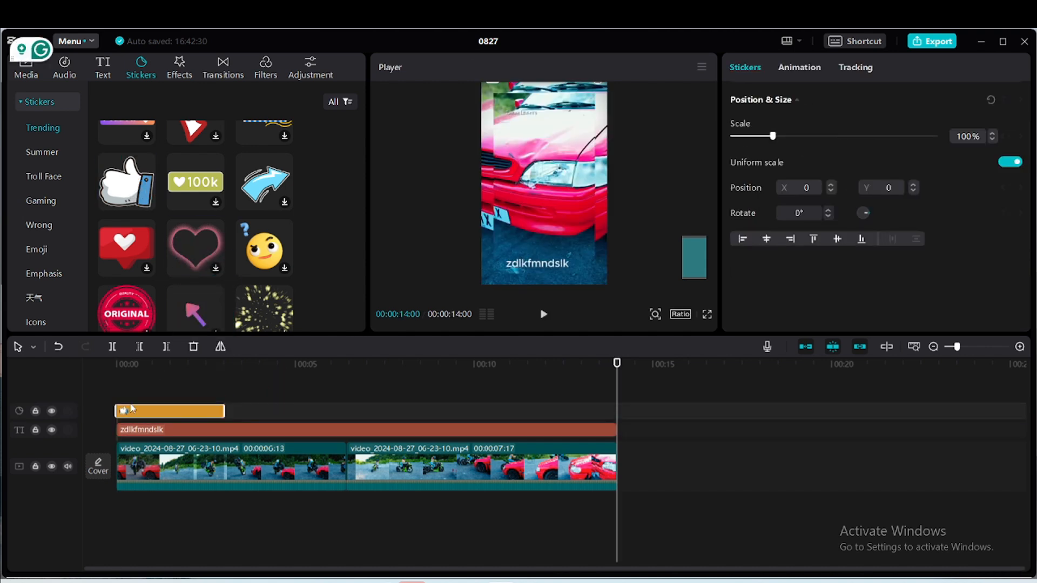
{"action": "left_click_drag", "start_coordinate": [224, 412], "coordinate": [603, 406]}
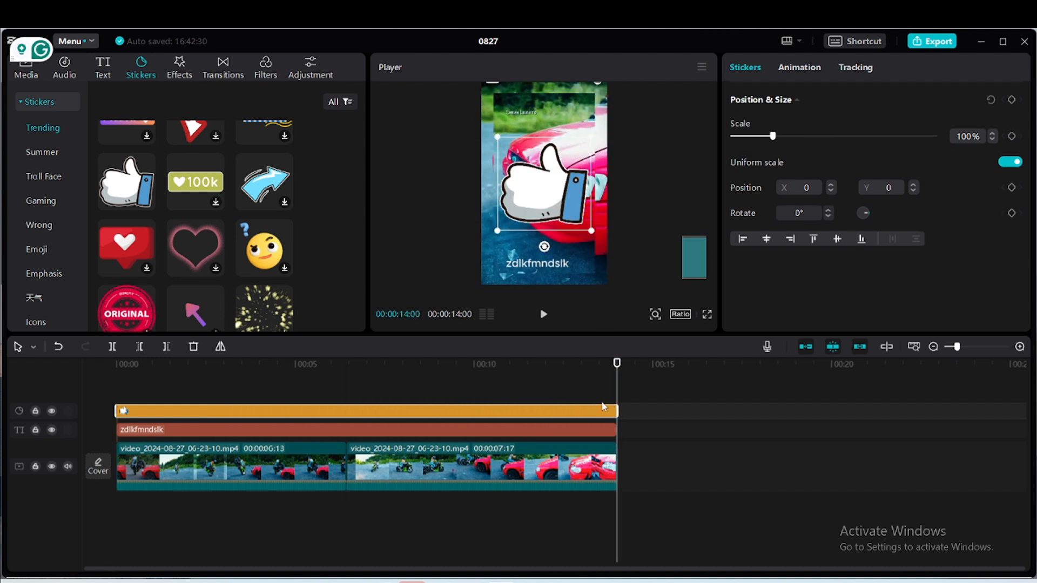
{"action": "left_click_drag", "start_coordinate": [497, 136], "coordinate": [586, 263]}
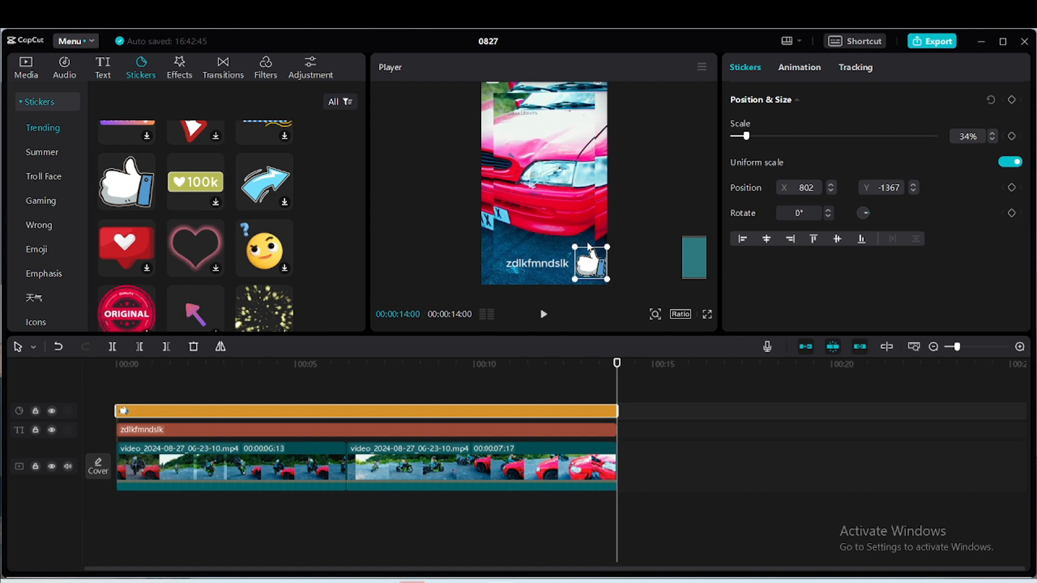
Step: Add the Gold Coast filter at the start of the timeline and extend it over the whole video
{"action": "left_click", "coordinate": [265, 74]}
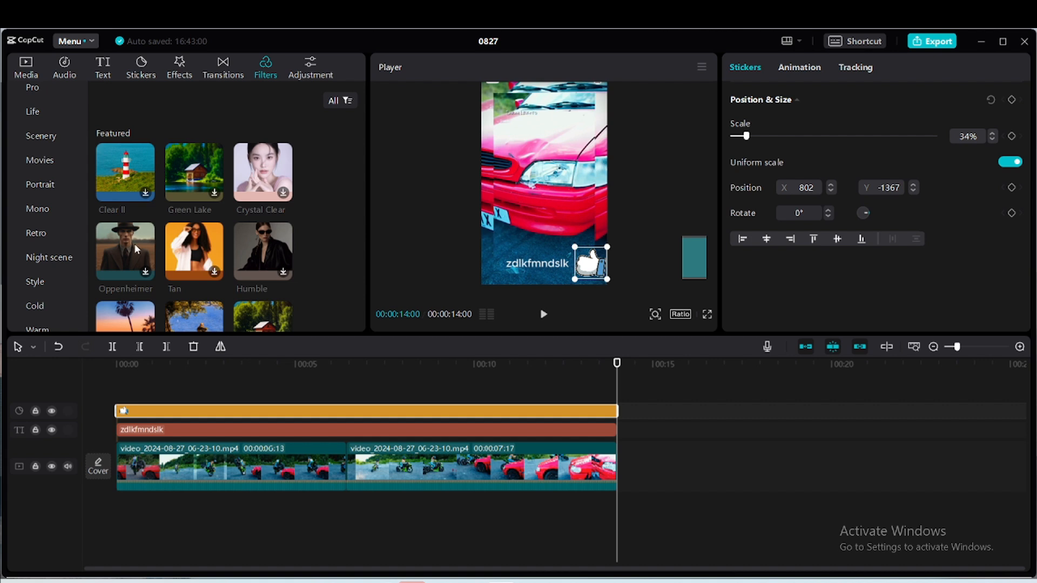
{"action": "scroll", "coordinate": [136, 248], "scroll_direction": "down", "scroll_amount": 2}
{"action": "left_click_drag", "start_coordinate": [139, 248], "coordinate": [133, 406]}
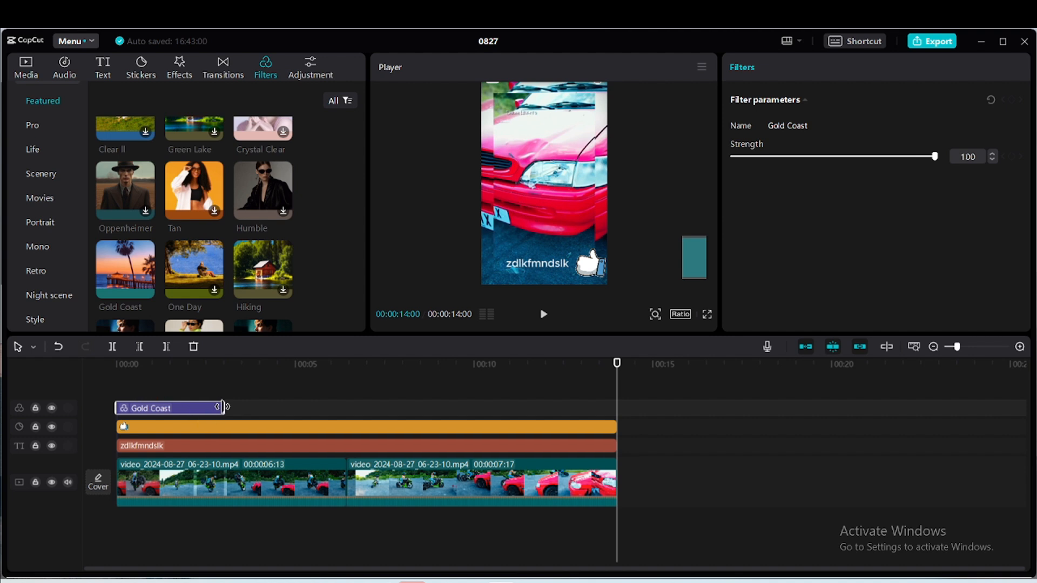
{"action": "left_click_drag", "start_coordinate": [224, 407], "coordinate": [618, 400]}
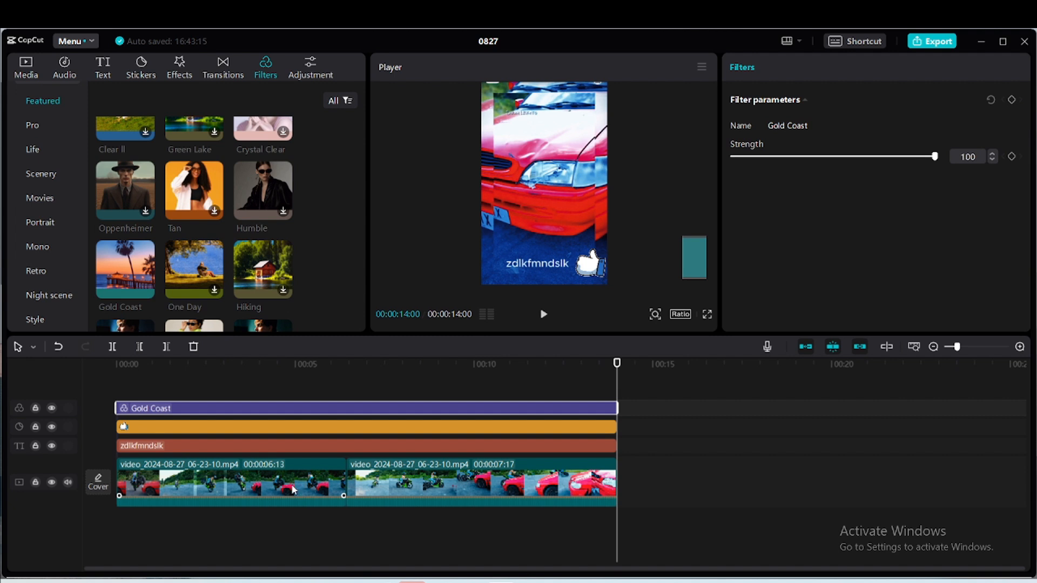
Step: Extract the audio from the first video clip and delete the extracted audio clip
{"action": "left_click", "coordinate": [294, 489]}
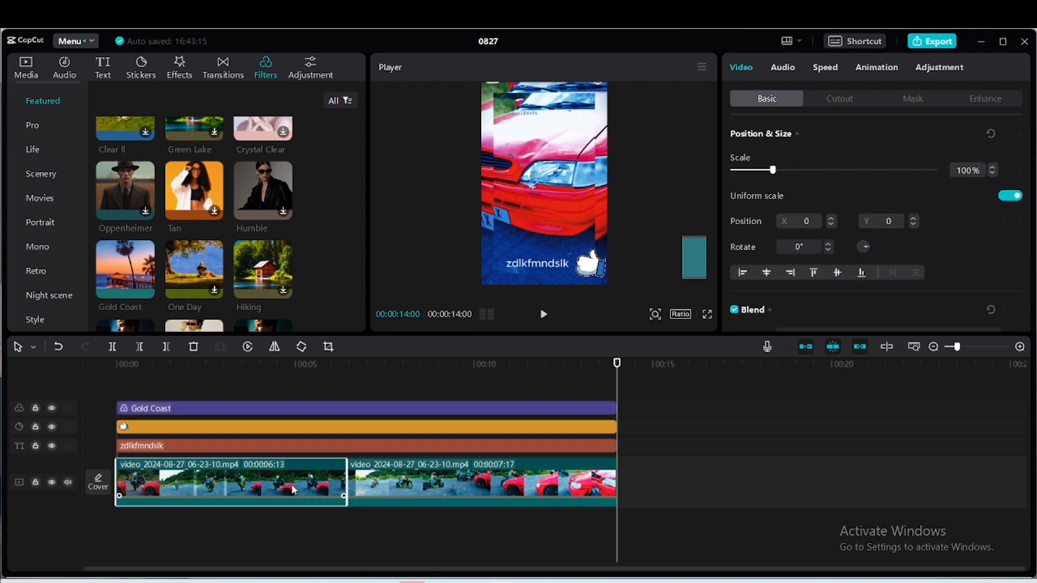
{"action": "right_click", "coordinate": [213, 490]}
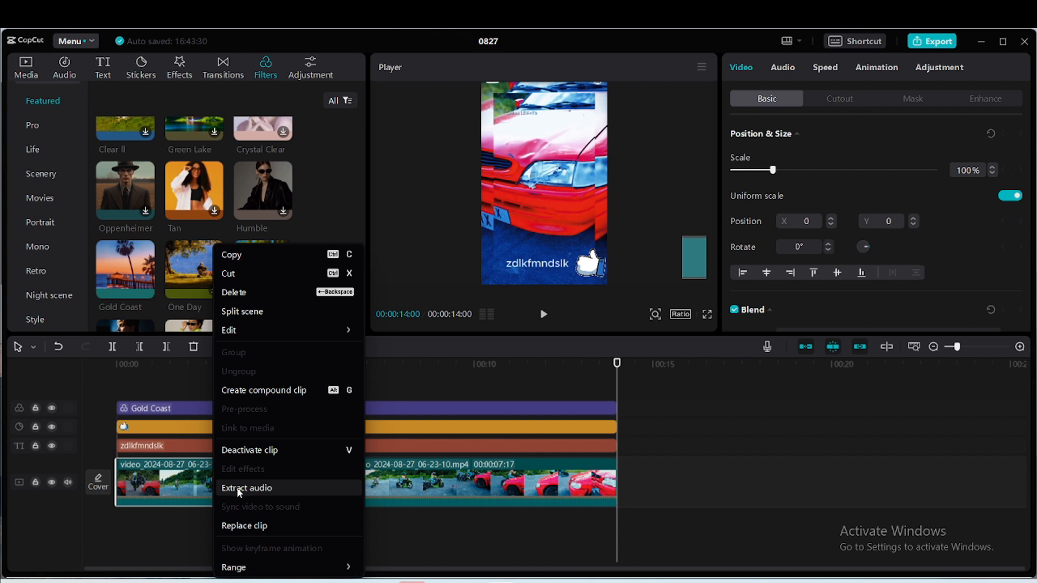
{"action": "left_click", "coordinate": [251, 490]}
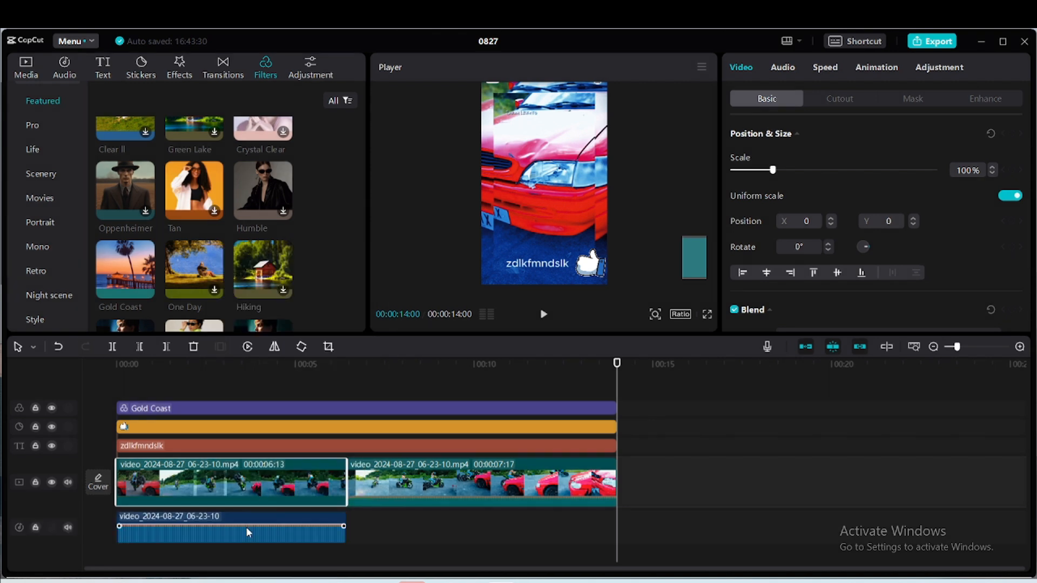
{"action": "left_click", "coordinate": [249, 532]}
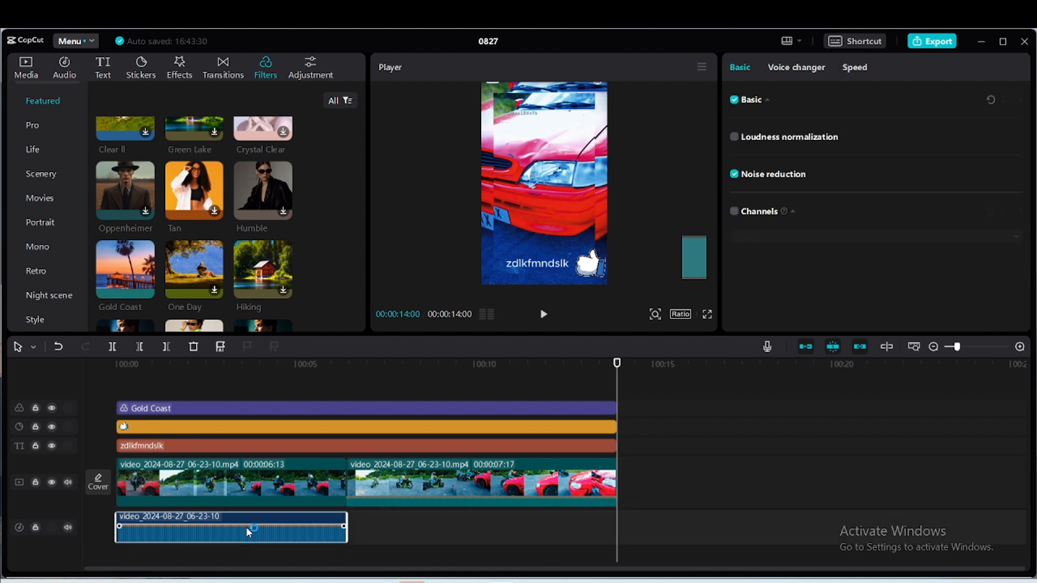
{"action": "right_click", "coordinate": [248, 529]}
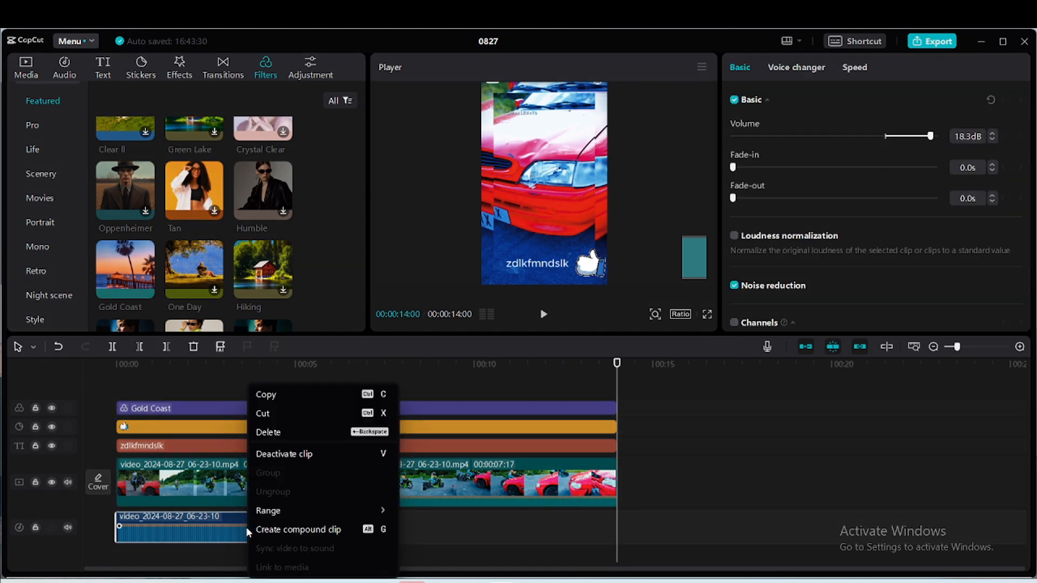
{"action": "left_click", "coordinate": [272, 433]}
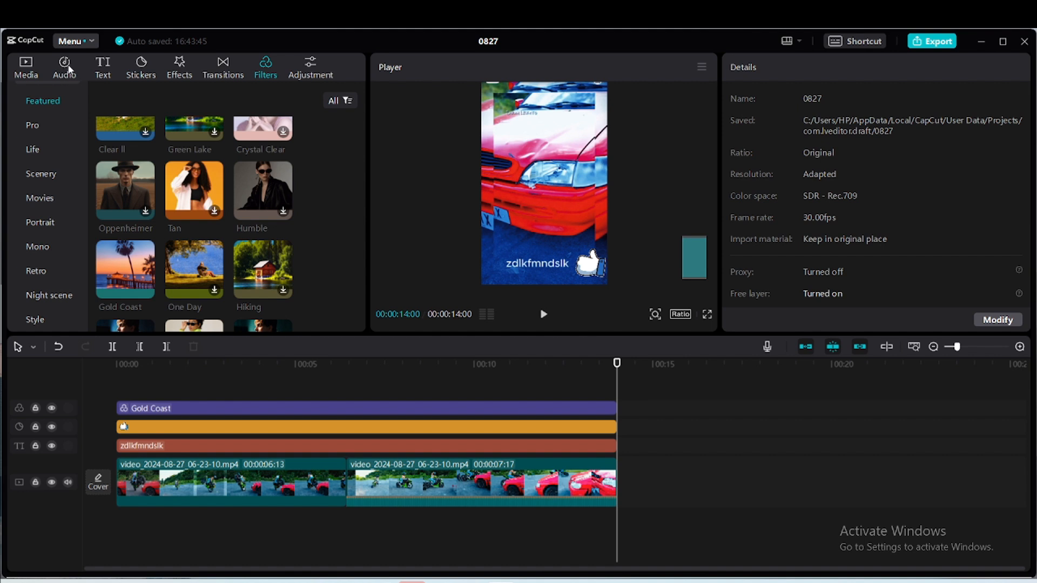
Step: Show the built-in music library
{"action": "left_click", "coordinate": [65, 69]}
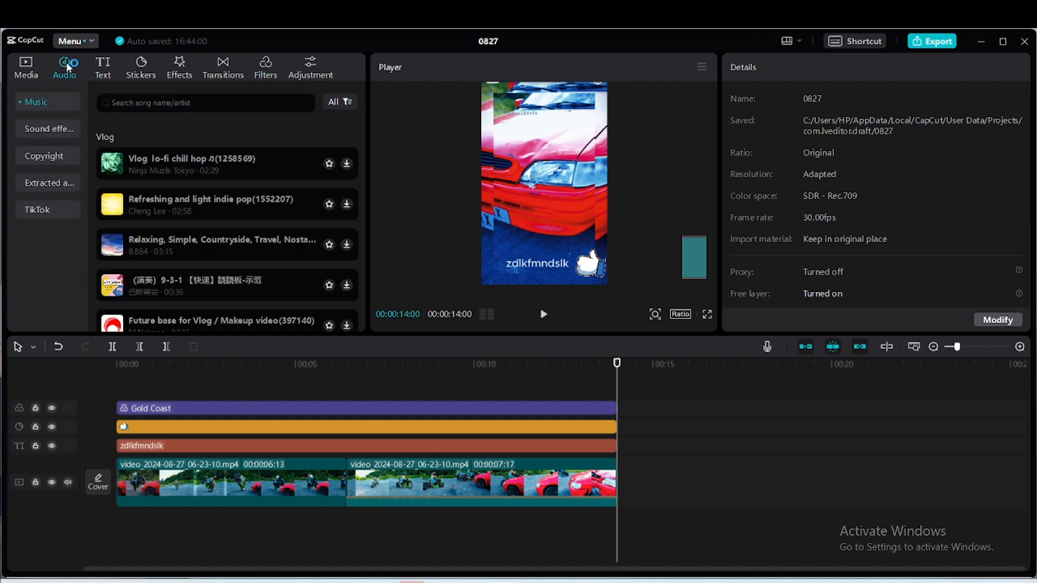
{"action": "left_click", "coordinate": [183, 102]}
{"action": "type", "text": "gkjsdflk"}
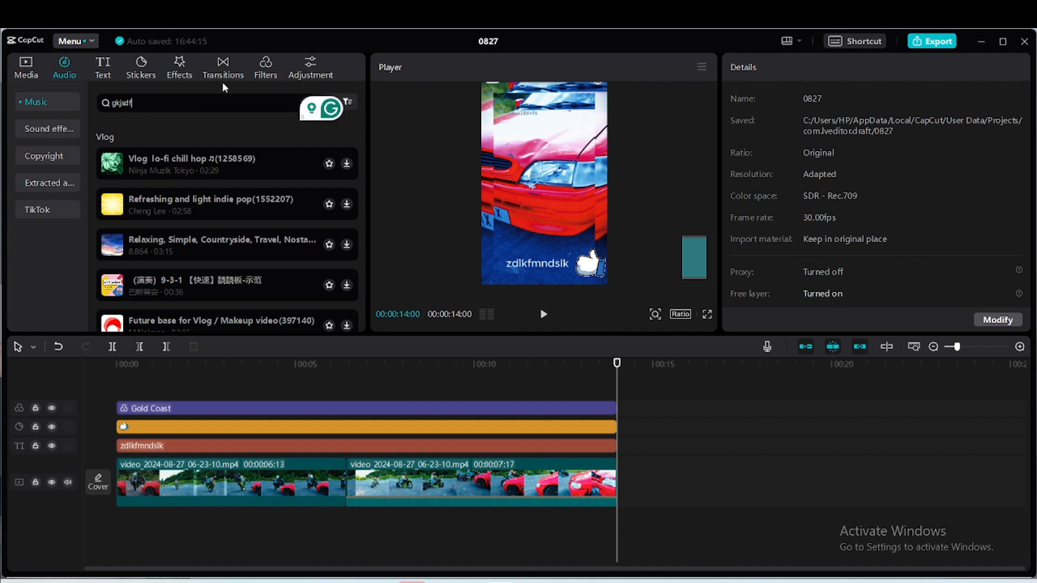
{"action": "key", "text": "BackSpace"}
{"action": "key", "text": "BackSpace"}
{"action": "key", "text": "BackSpace"}
{"action": "key", "text": "BackSpace"}
{"action": "key", "text": "BackSpace"}
{"action": "key", "text": "BackSpace"}
{"action": "key", "text": "BackSpace"}
{"action": "key", "text": "BackSpace"}
Step: Add the "Vlog lo-fi chill hop" track beneath the video, split it at 00:00:14:00 and delete the part beyond the video's end
{"action": "left_click_drag", "start_coordinate": [214, 163], "coordinate": [111, 521]}
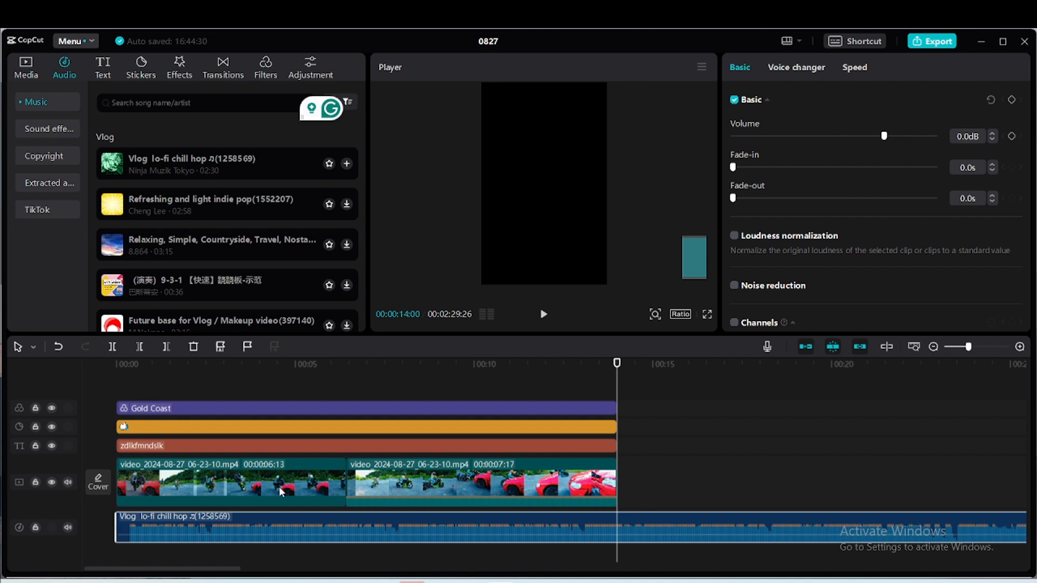
{"action": "left_click", "coordinate": [111, 347]}
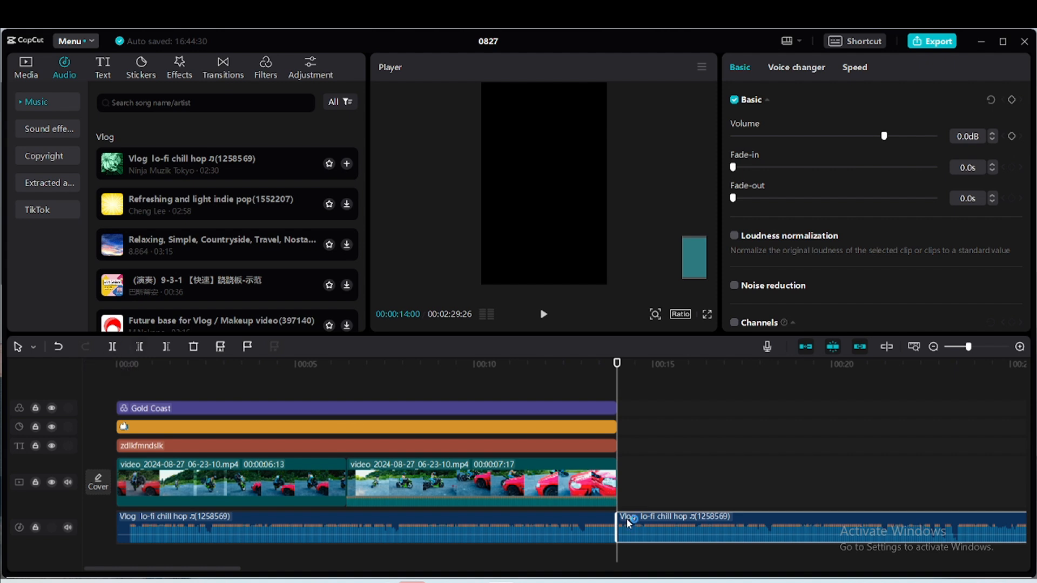
{"action": "left_click", "coordinate": [642, 532]}
{"action": "left_click", "coordinate": [193, 347]}
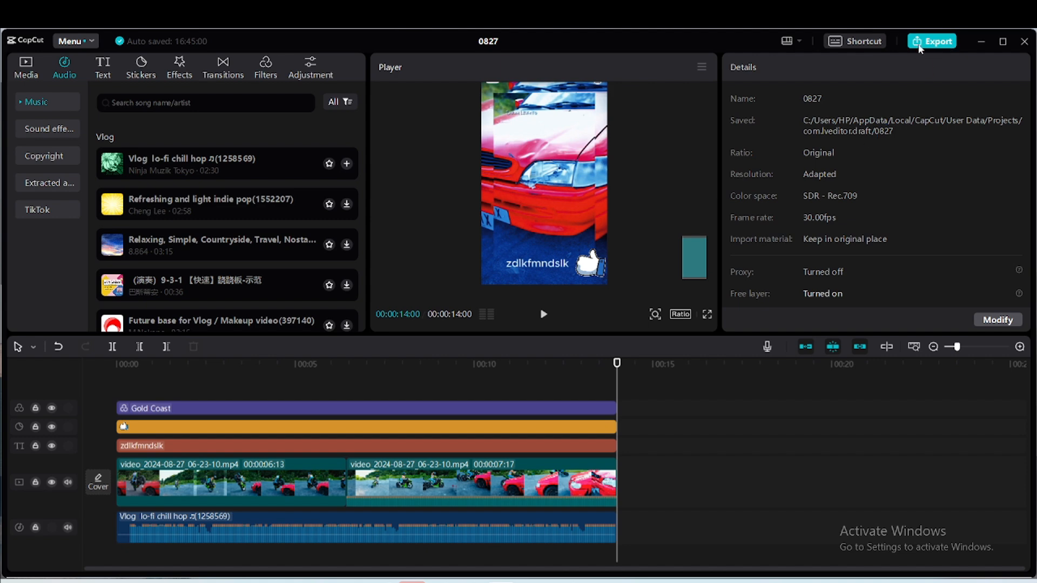
Step: Export the video at 1080P as an mp4 titled "zskldfjgnsdfjkg"
{"action": "left_click", "coordinate": [935, 44]}
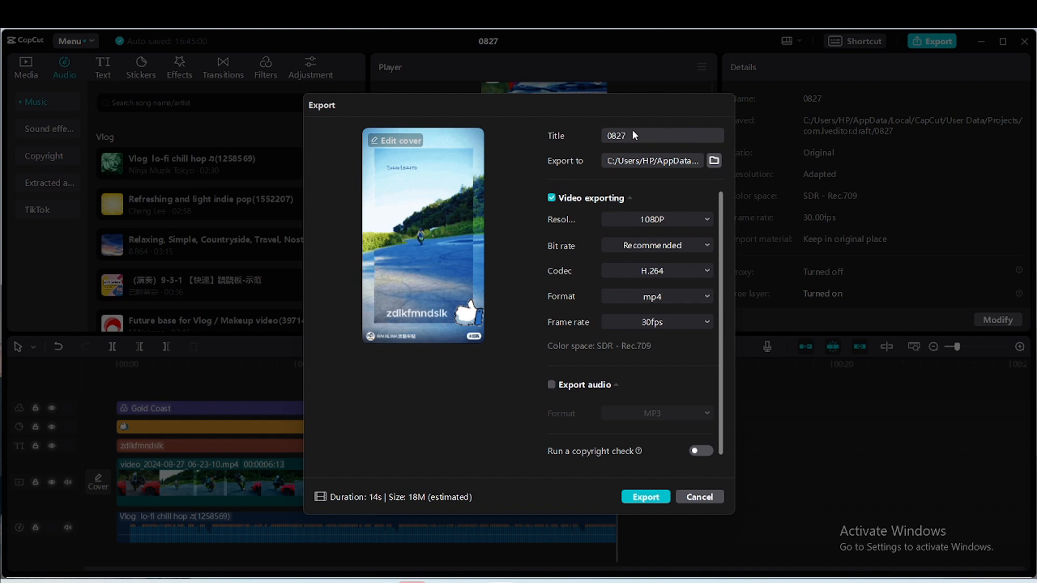
{"action": "type", "text": "zskldfjgnsdfjkg"}
{"action": "left_click", "coordinate": [641, 495]}
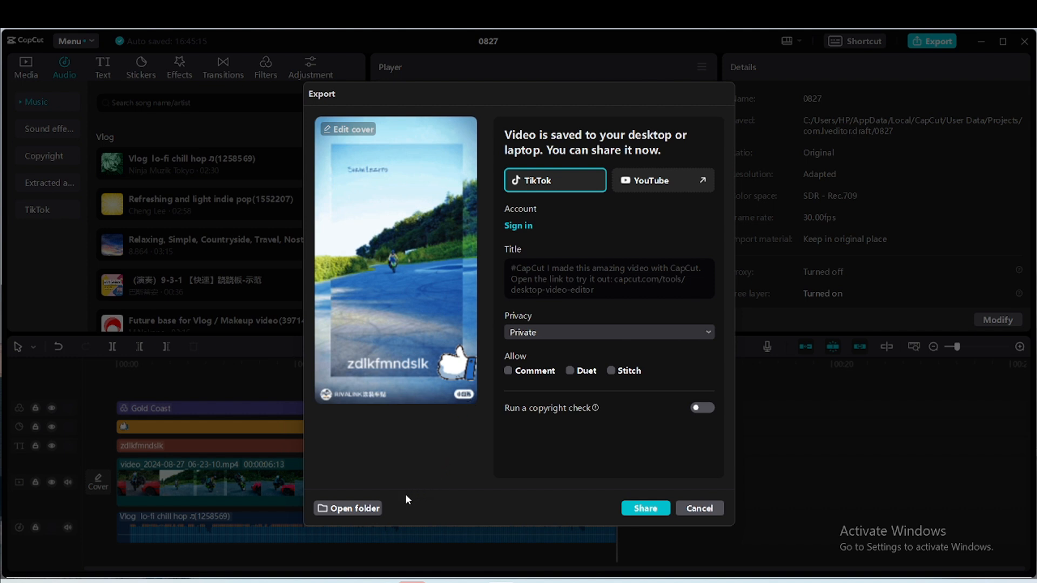
Step: Open the export folder in File Explorer and move zskldfjgnsdfjkg.mp4 to the pinned Videos folder
{"action": "left_click", "coordinate": [354, 509]}
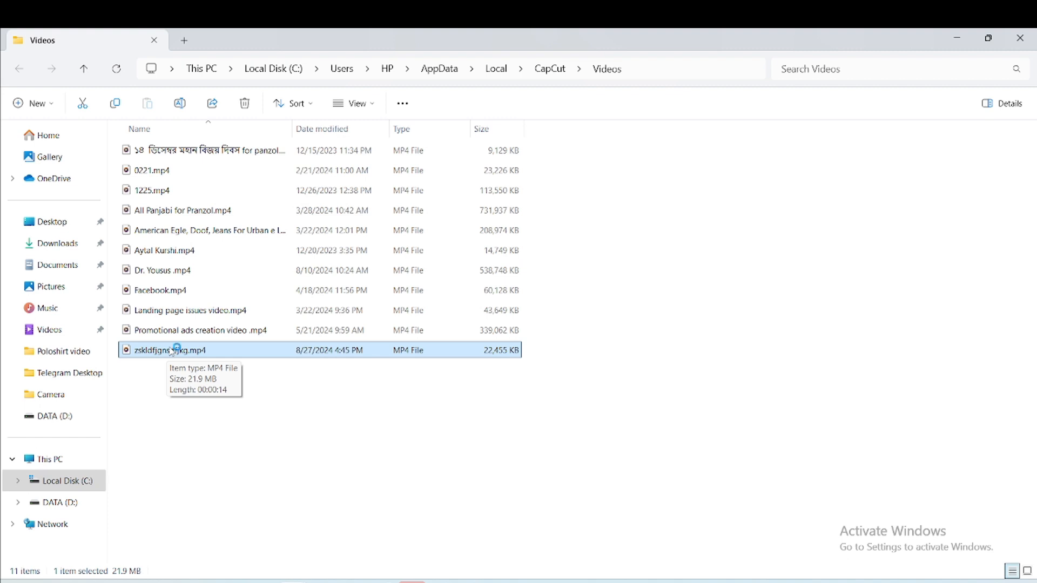
{"action": "left_click_drag", "start_coordinate": [173, 352], "coordinate": [72, 331]}
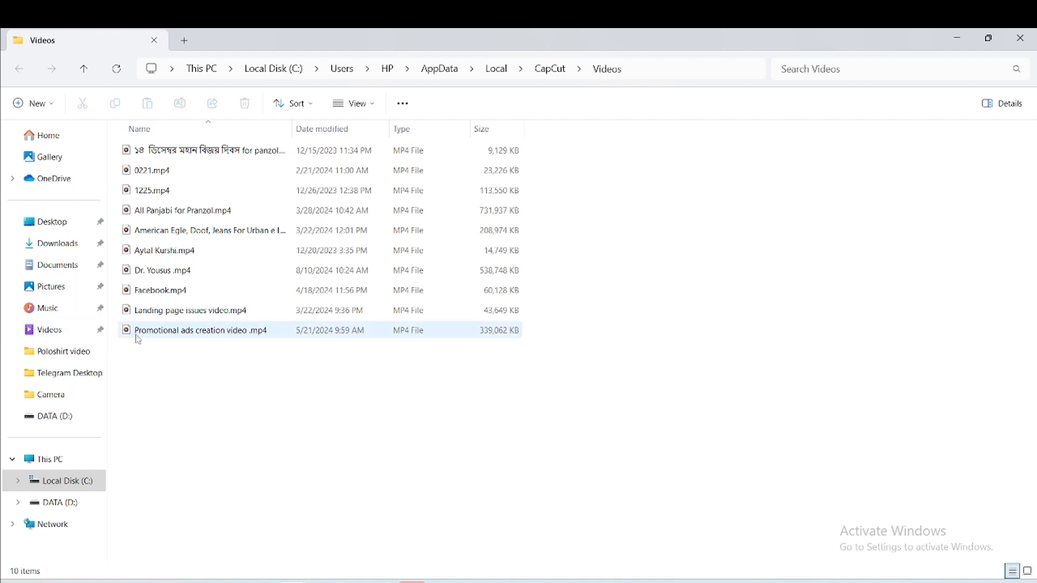